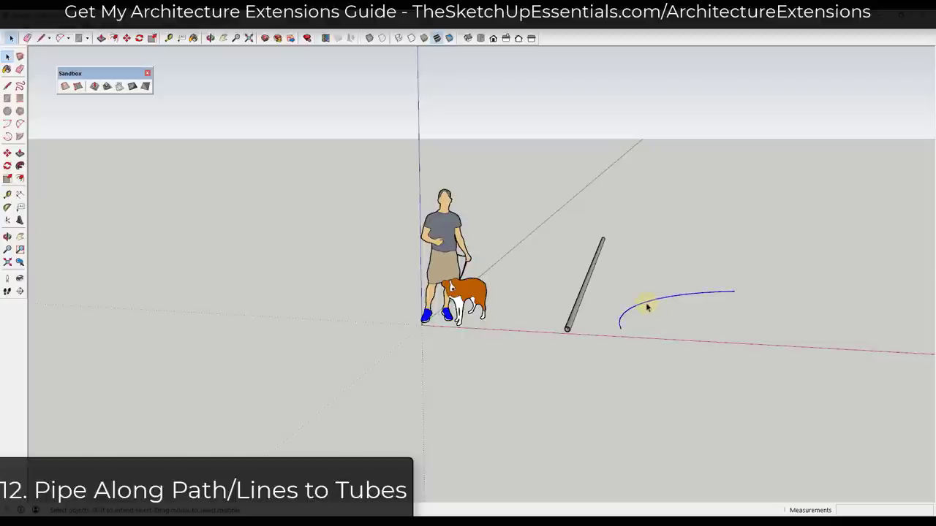
Step: Turn the blue arc into a pipe with Pipe Along Path, accepting the default settings
left_click(174, 30)
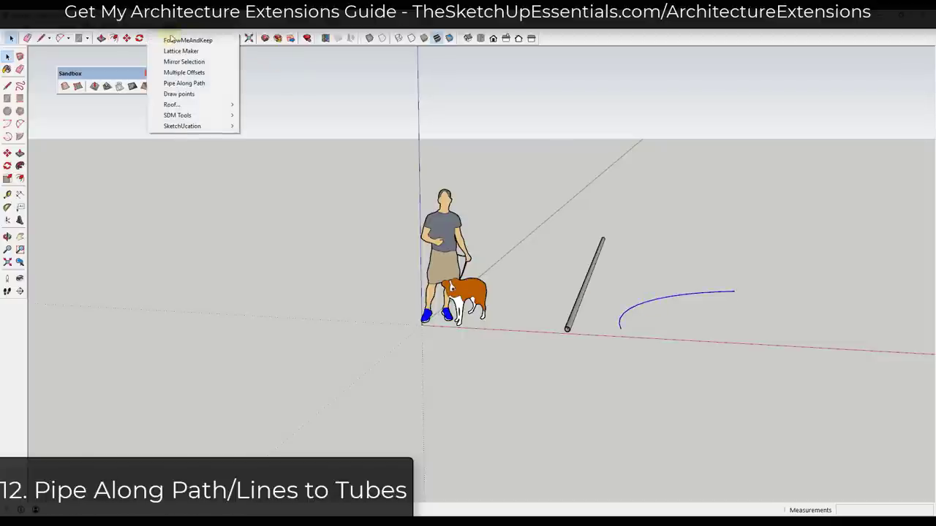
left_click(187, 85)
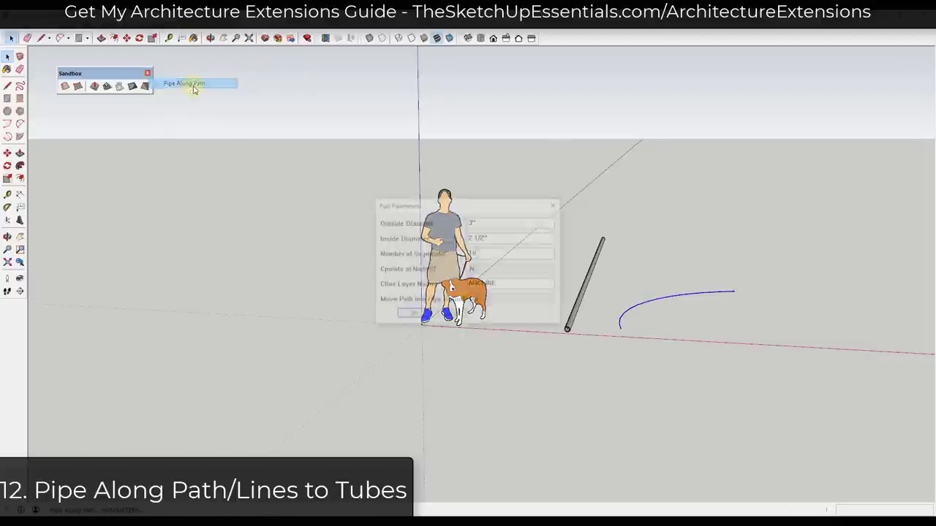
left_click(413, 316)
Step: Sweep a 6 OD, 3 ID pipe along the spiral, with construction points and layer LINE
scroll(625, 325, "up", 8)
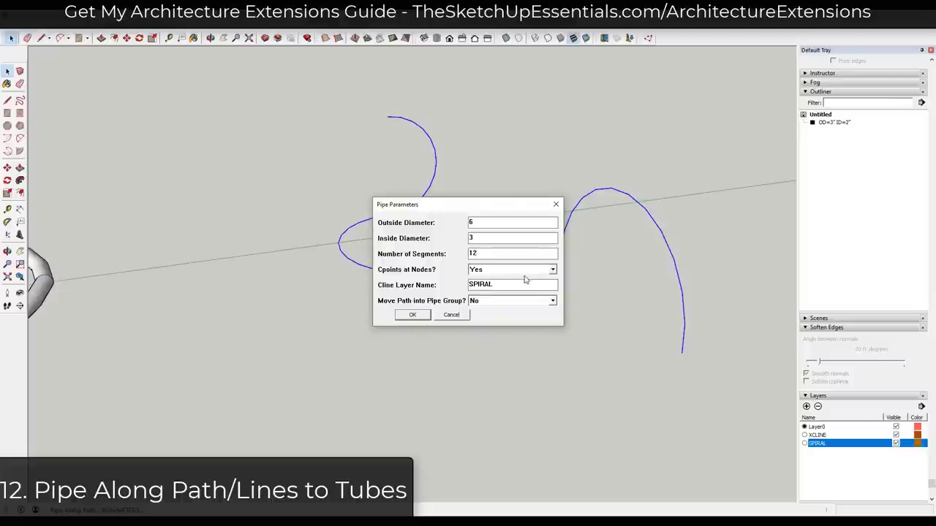
left_click(523, 269)
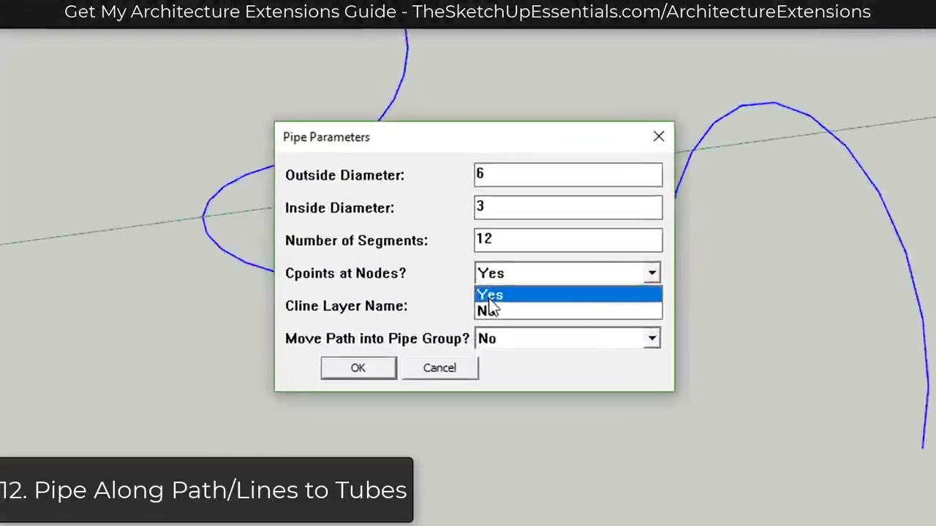
left_click(489, 295)
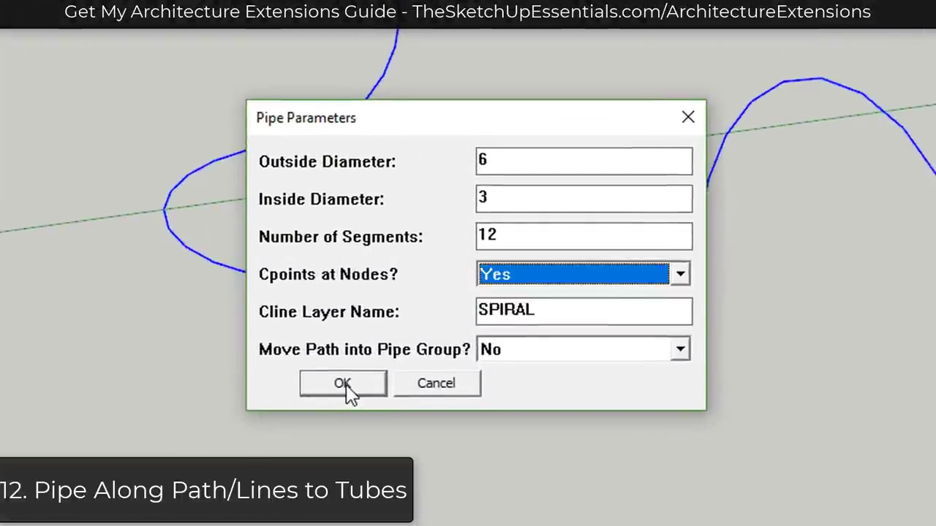
key("Tab")
type("LINE")
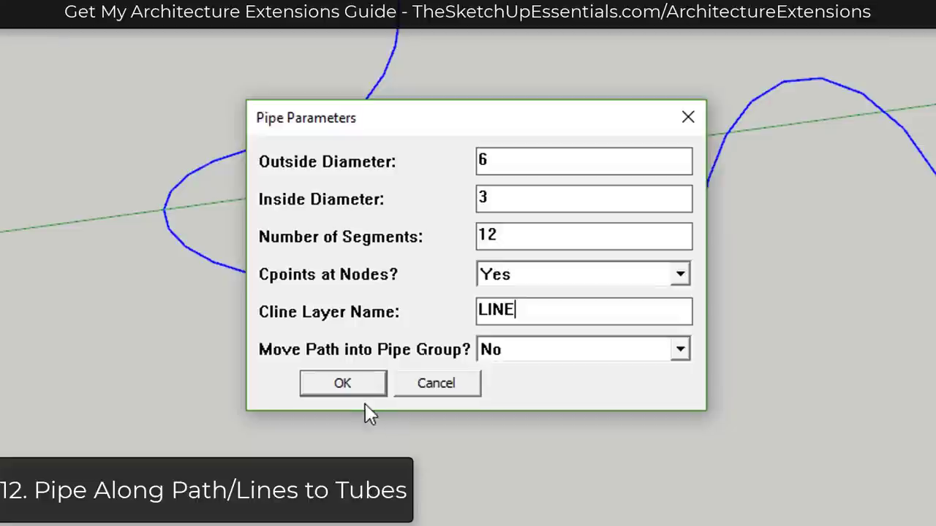
left_click(343, 384)
Step: Show the pipes' hidden segment edges and start moving the right-hand pipe
mouse_move(603, 259)
middle_mouse_down()
mouse_move(600, 219)
mouse_move(704, 192)
mouse_move(660, 222)
mouse_move(595, 225)
middle_mouse_up()
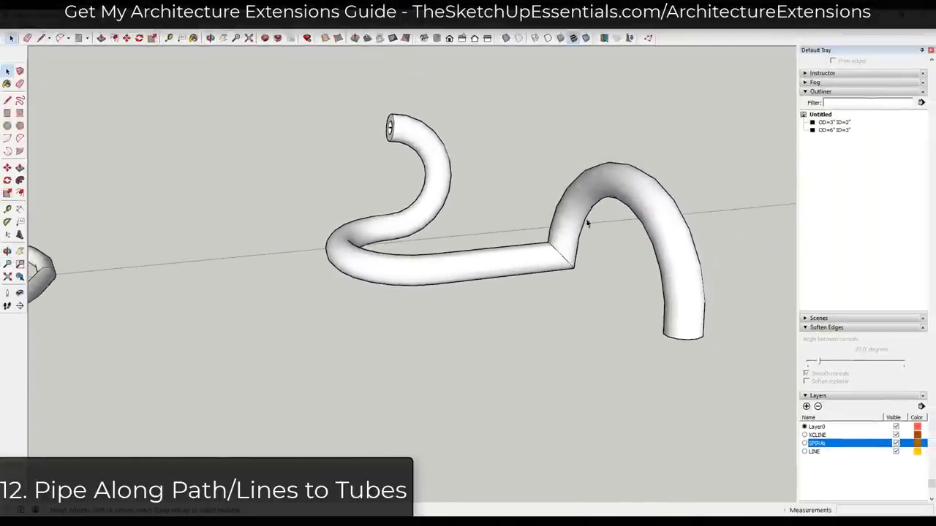
left_click(506, 39)
left_click(588, 171)
scroll(585, 198, "up", 6)
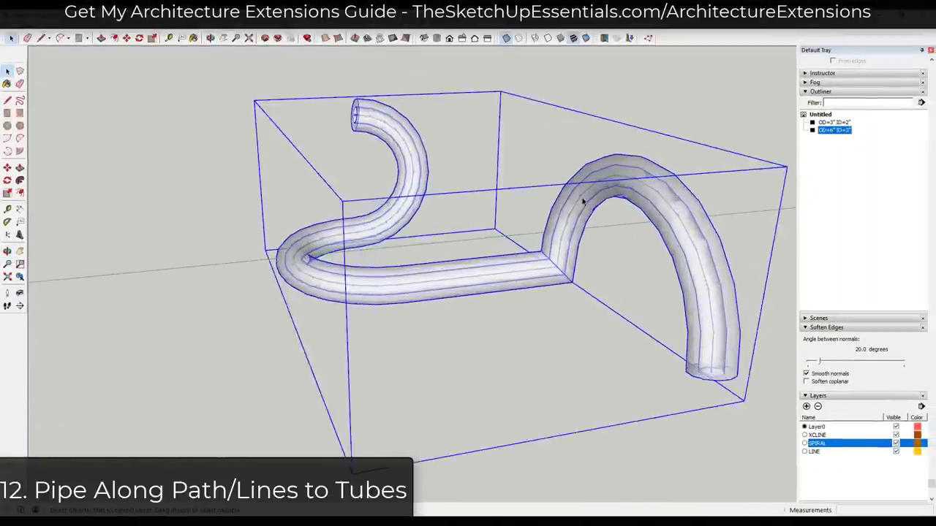
key("m")
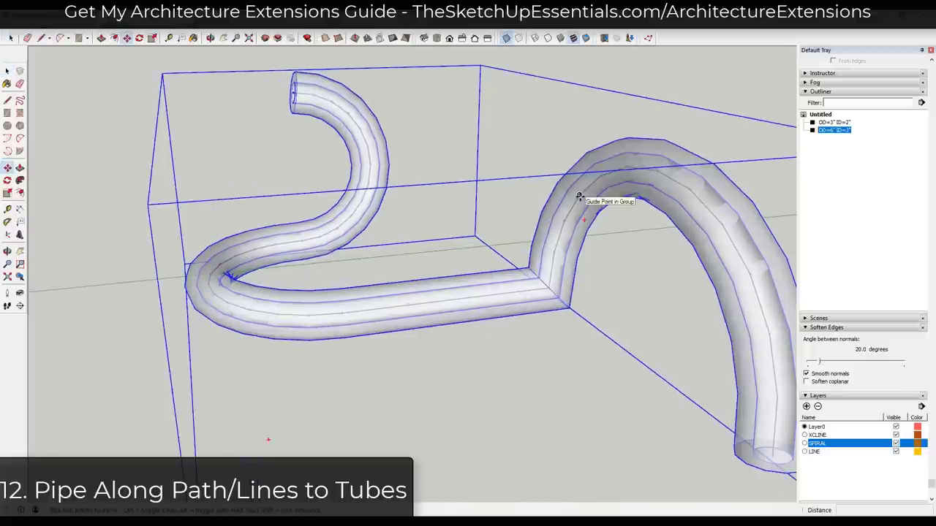
left_click(581, 198)
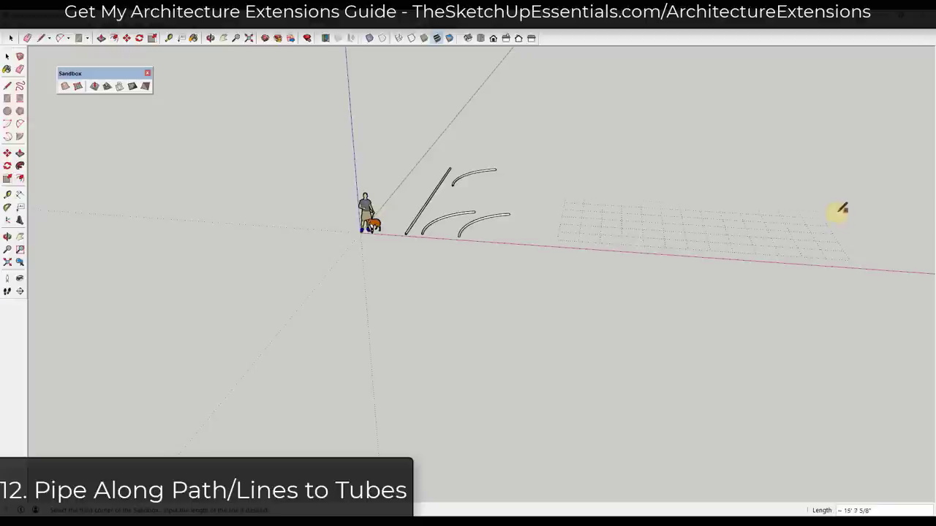
Step: Finish the flat Sandbox grid, then Smoove its far-left corner up and near-right corner down
left_click(802, 129)
key("space")
double_click(700, 212)
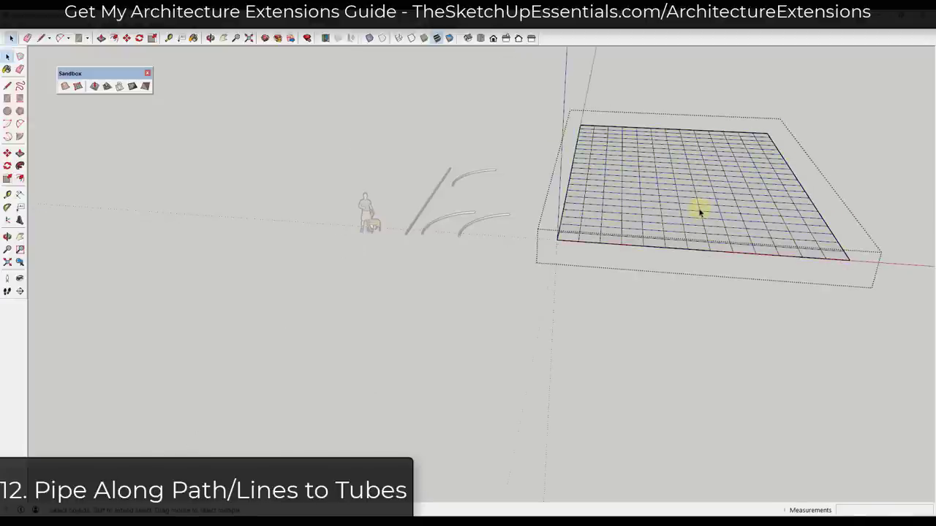
left_click(94, 87)
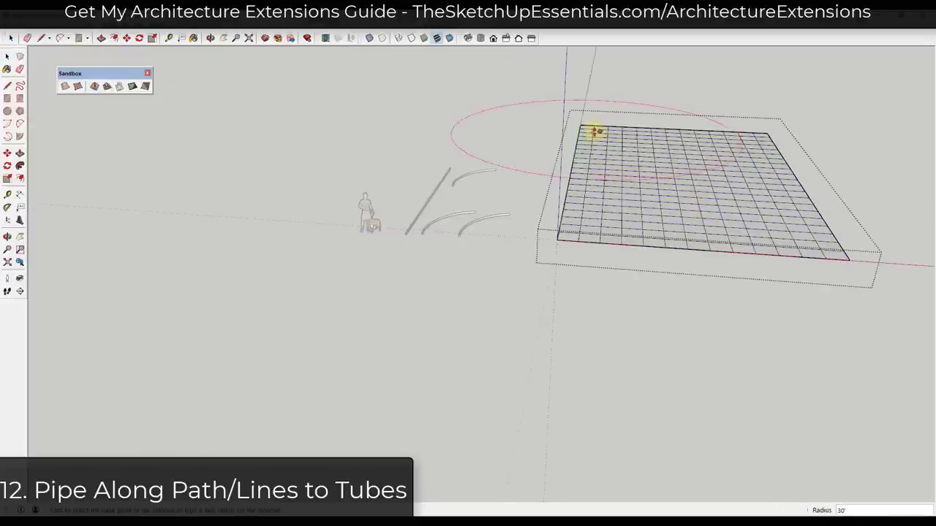
left_click(597, 129)
left_click(597, 106)
left_click(800, 228)
left_click(799, 263)
key("space")
Step: Select the warped grid and deselect its faces, leaving only the grid lines selected
triple_click(671, 201)
right_click(671, 202)
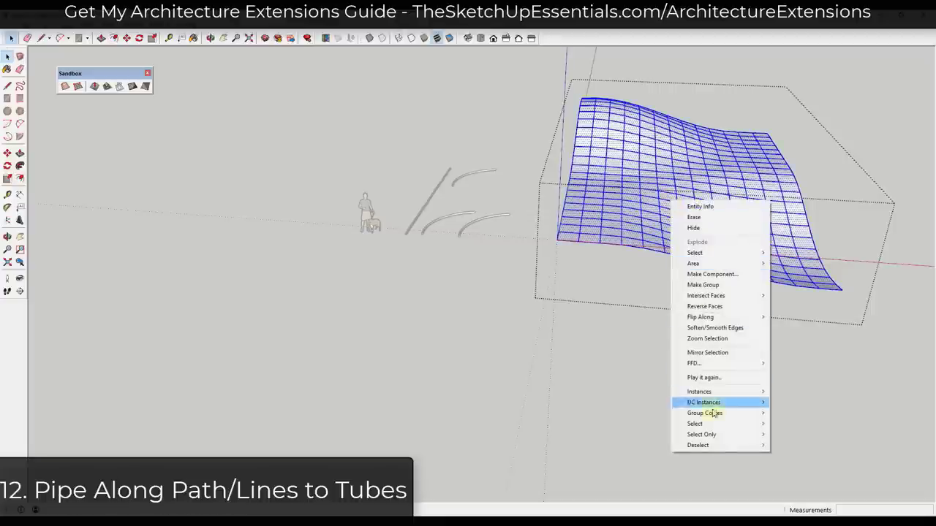
mouse_move(722, 446)
left_click(802, 181)
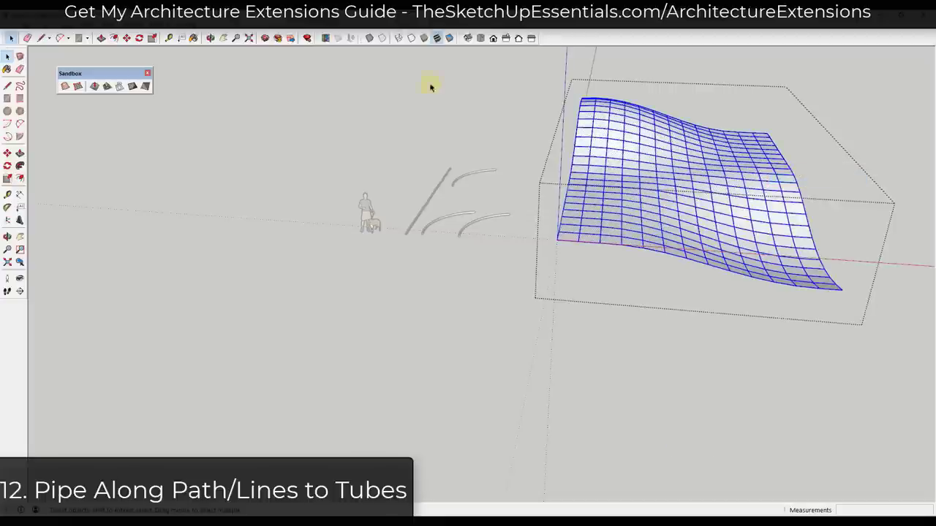
Step: Convert the grid lines into 580 tubes of 3-inch diameter and orbit to inspect them
left_click(161, 22)
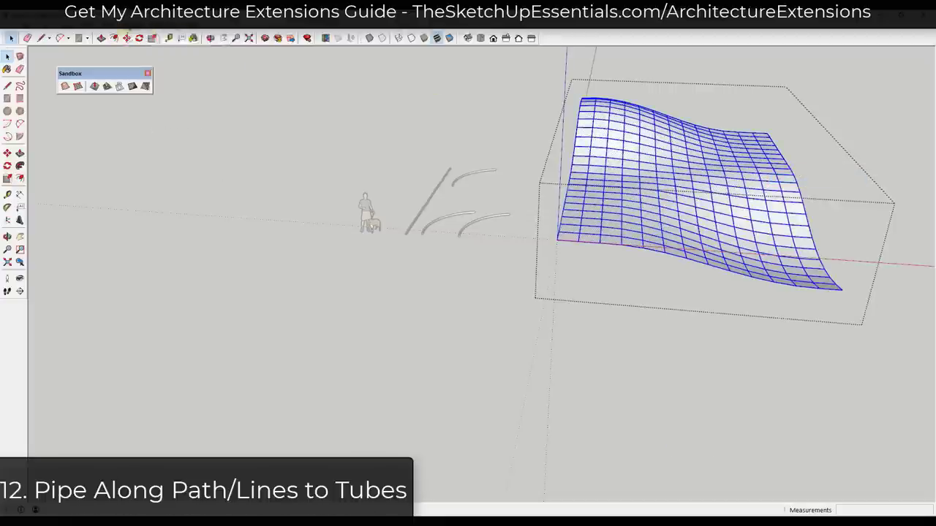
left_click(146, 250)
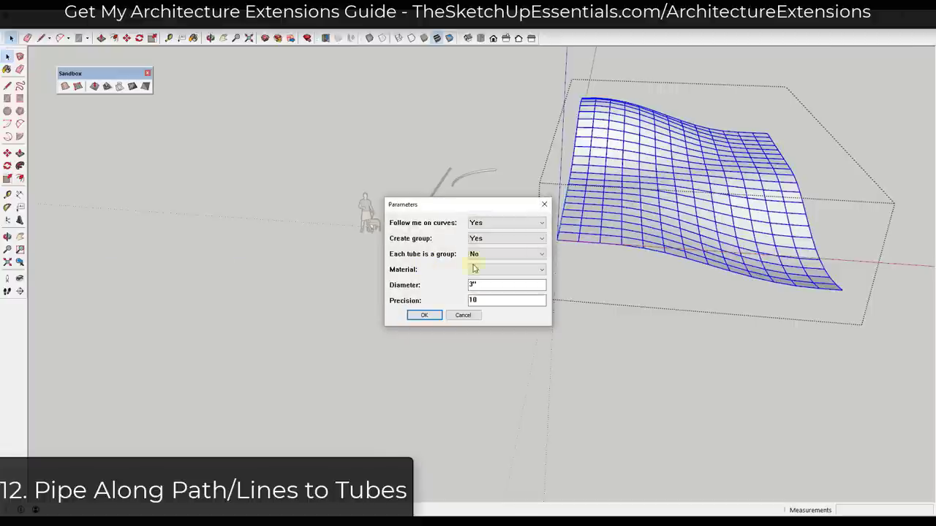
left_click(424, 315)
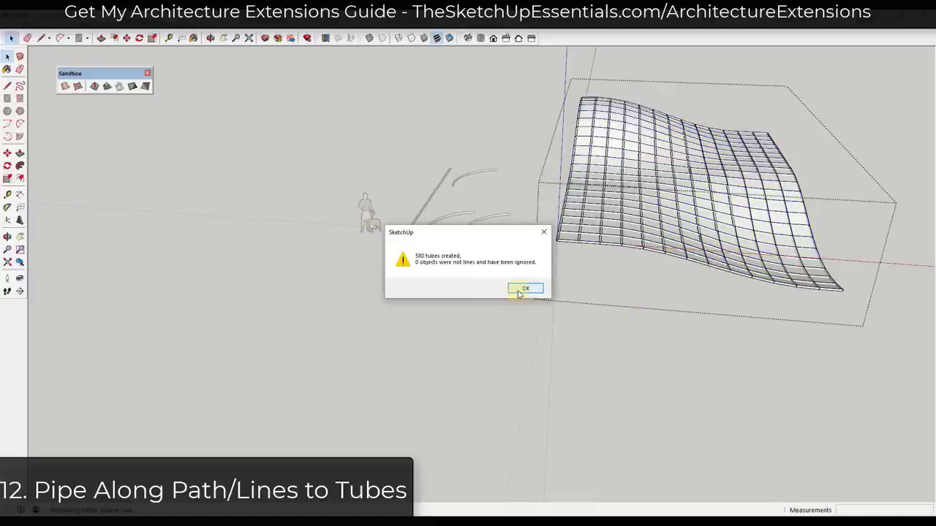
left_click(525, 289)
middle_click_drag(767, 190, 624, 179)
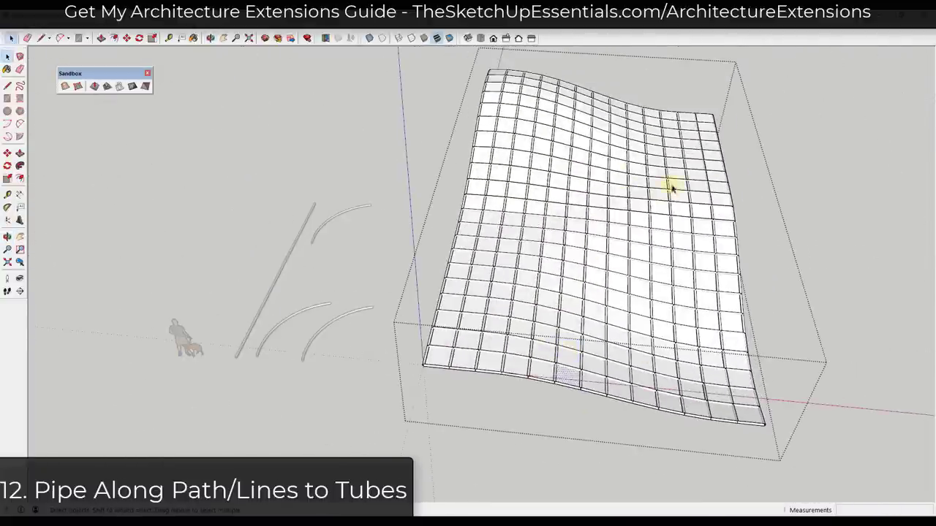
scroll(736, 226, "up", 8)
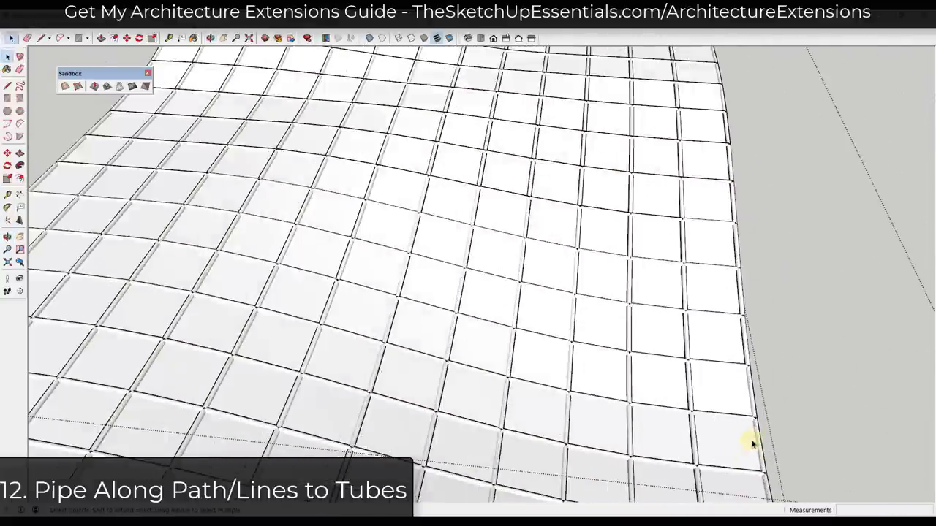
scroll(650, 333, "down", 10)
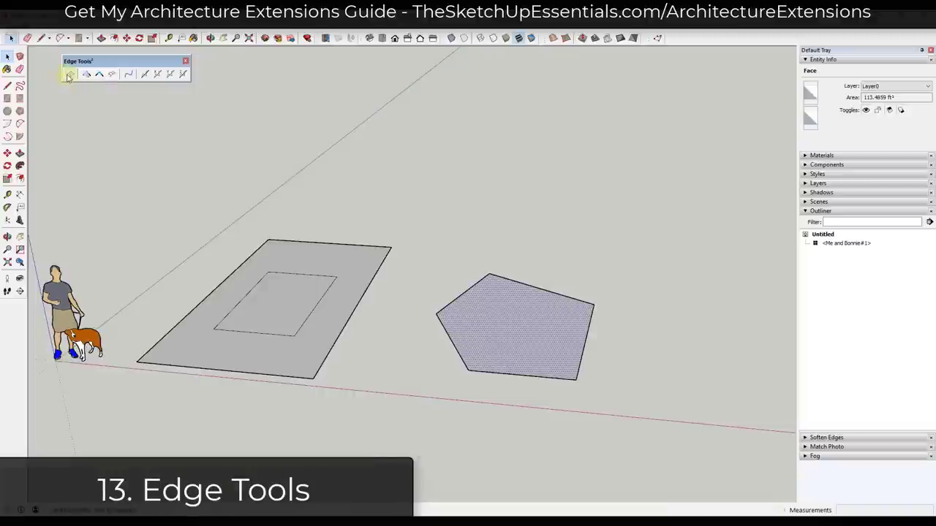
Step: Begin splitting the pentagon face in SketchUp with a new edge
left_click(464, 352)
Step: Divide the pentagon face with three new edges, one ending at its top vertex
left_click(511, 341)
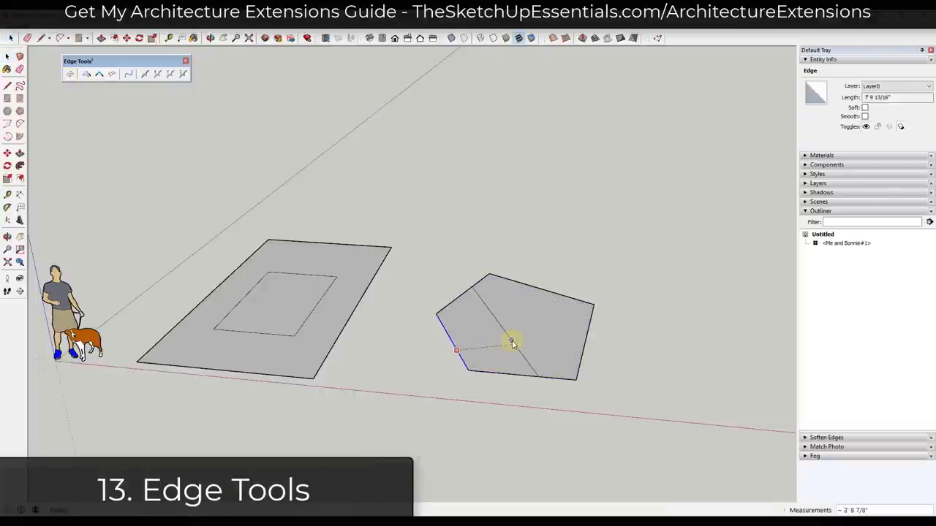
left_click(536, 328)
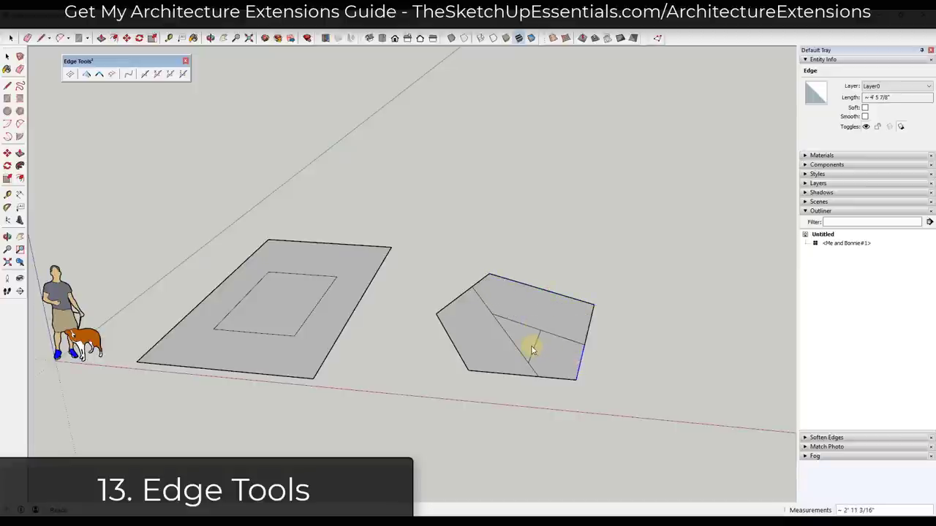
left_click(481, 282)
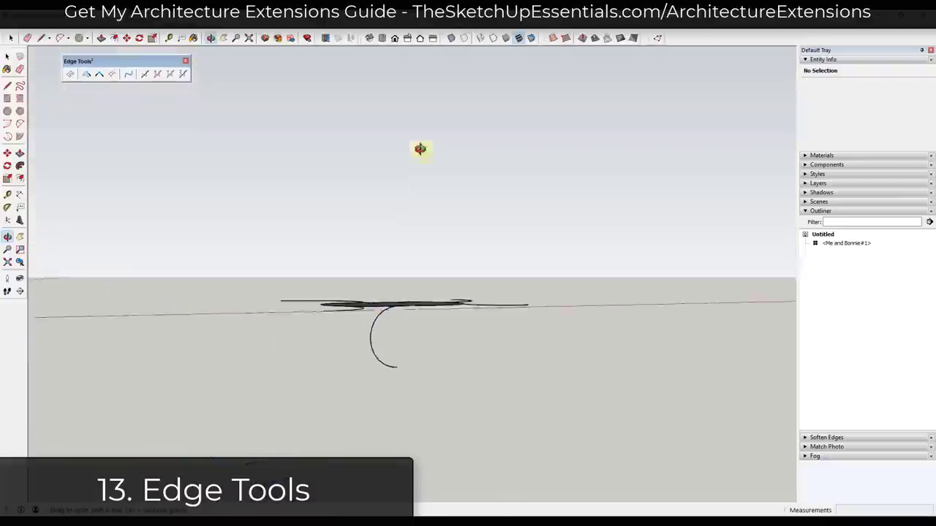
Step: Select the whole overlapping-circles drawing and erase its five stray curves
middle_click_drag(420, 151, 363, 363)
key("space")
left_click(390, 301)
left_click(430, 311)
mouse_move(217, 161)
left_mouse_down()
mouse_move(308, 343)
mouse_move(534, 478)
mouse_move(604, 485)
left_mouse_up()
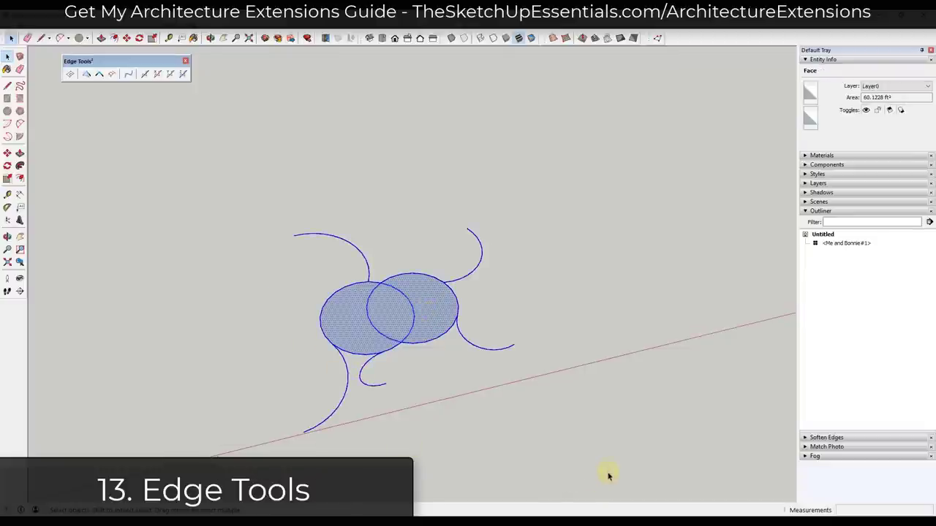
left_click(111, 75)
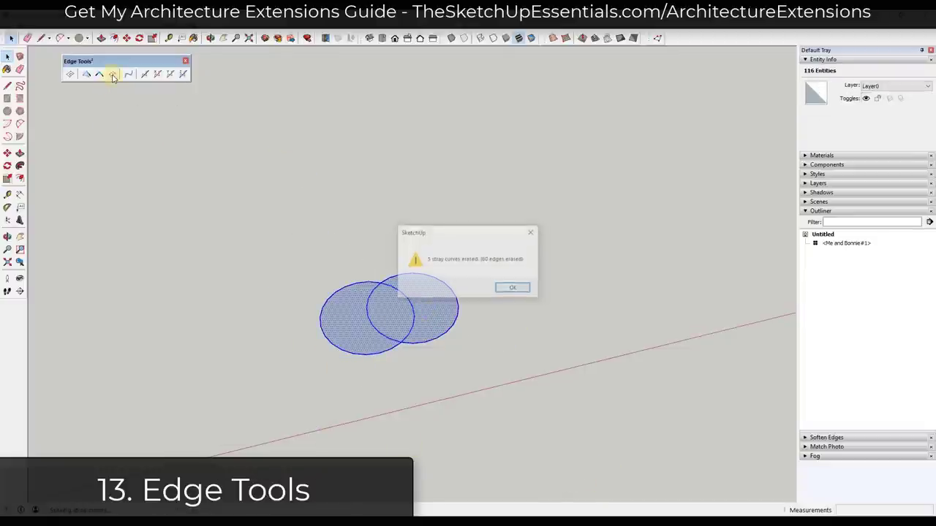
left_click(506, 291)
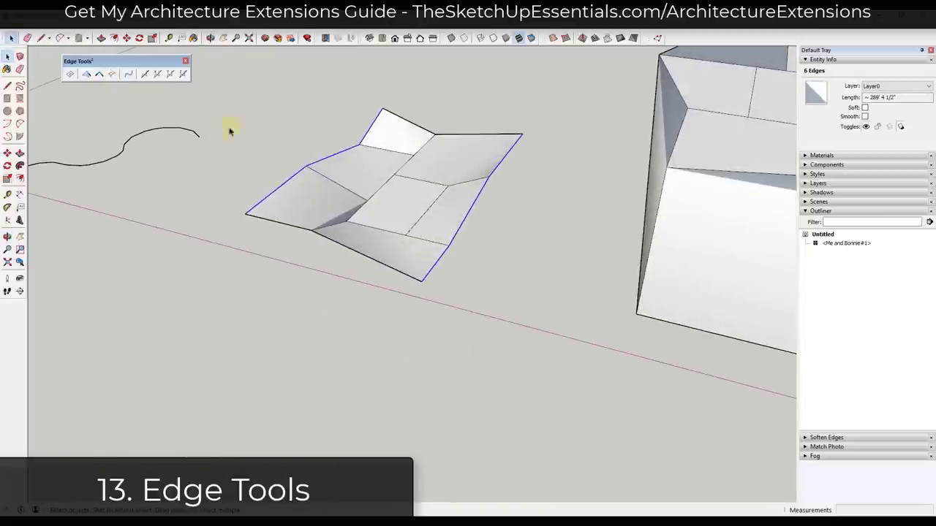
middle_click_drag(217, 117, 667, 113)
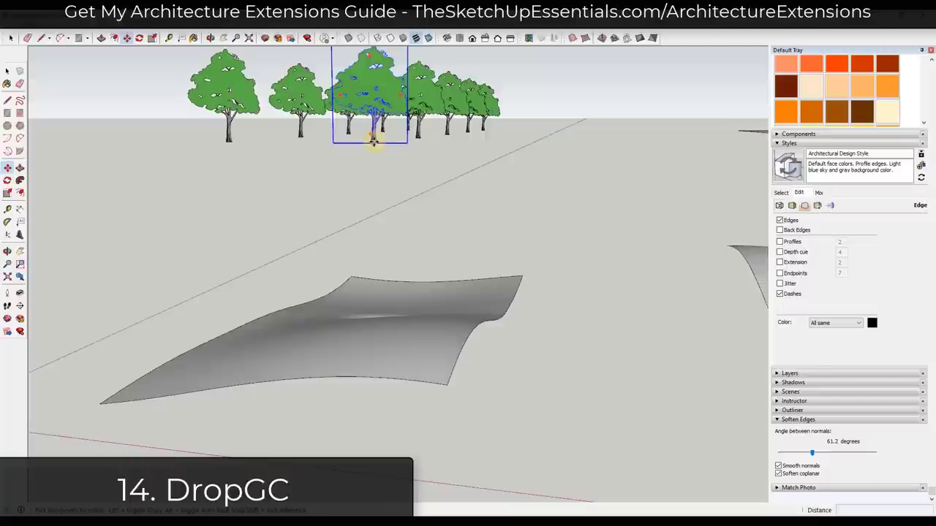
Step: Move two background trees over the curved surface and drop them onto it with DropGC
left_click(367, 192)
left_click(372, 306)
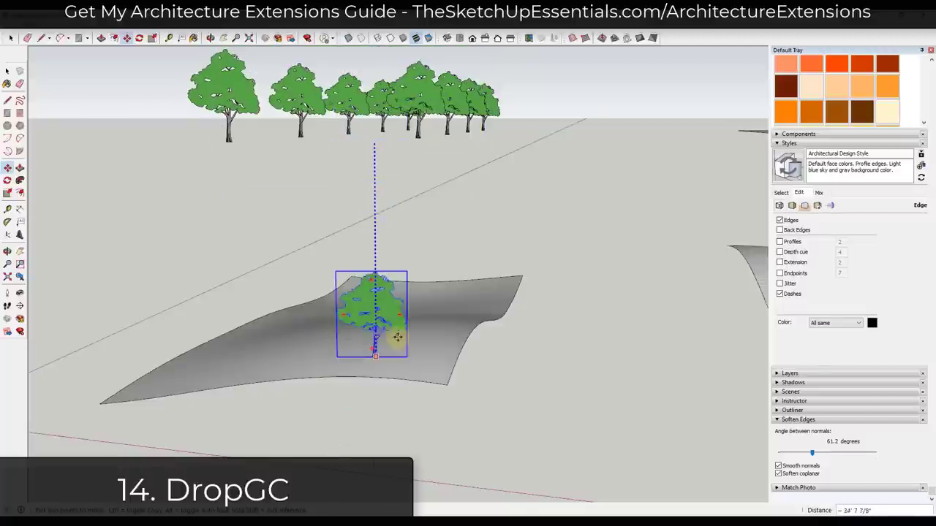
key("space")
left_click(421, 136)
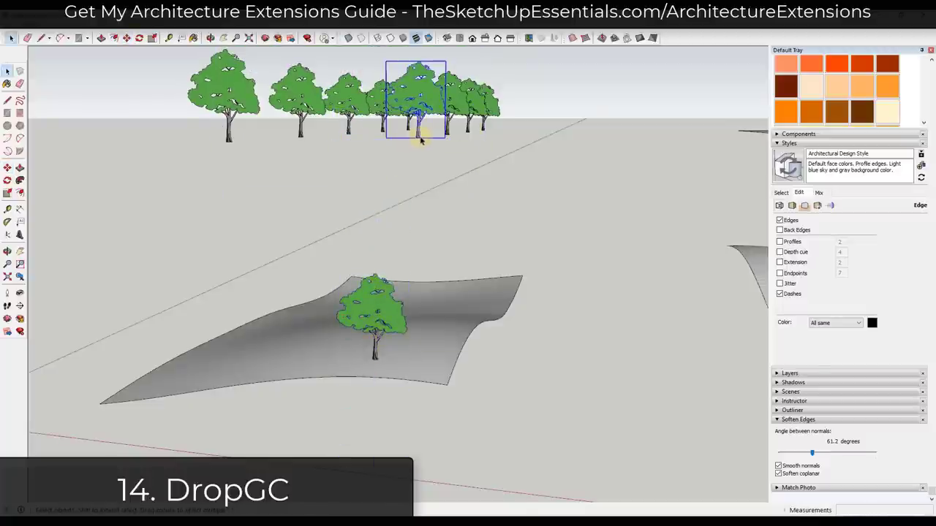
key("m")
left_click(415, 137)
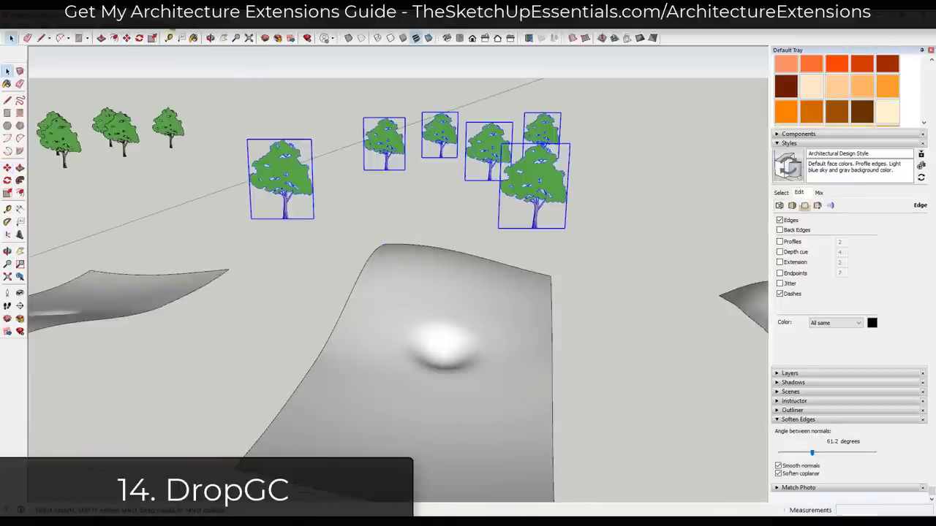
left_click(165, 32)
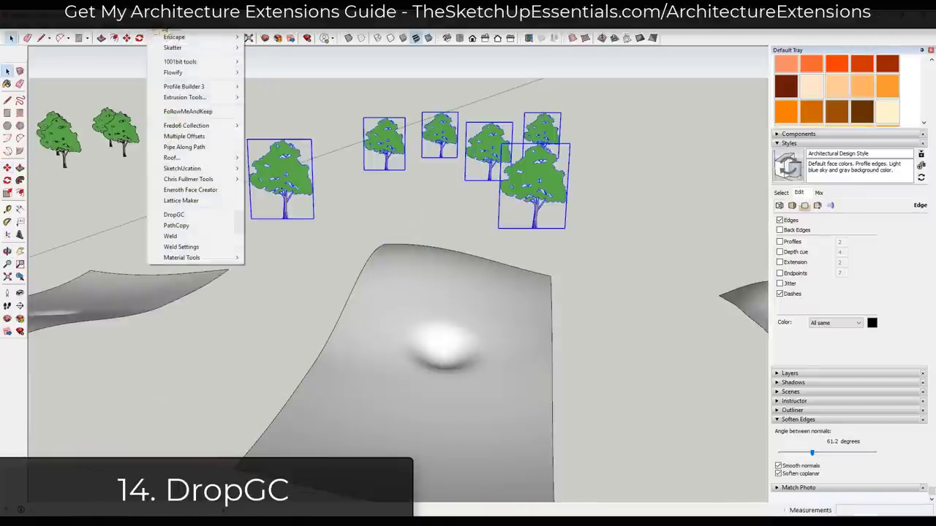
left_click(199, 216)
Step: Select the dark trees floating above the terrain and drop them onto it with DropGC
mouse_move(481, 328)
middle_mouse_down()
mouse_move(453, 259)
mouse_move(471, 273)
middle_mouse_up()
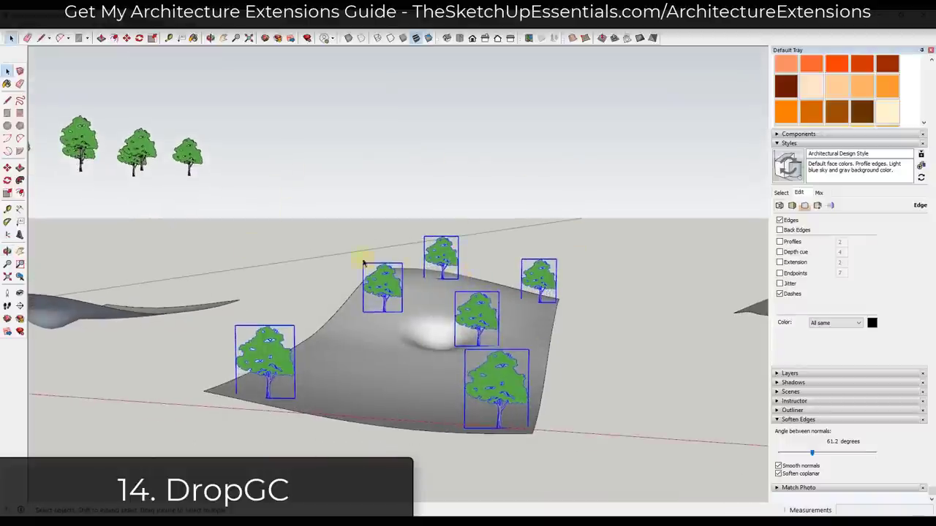
left_click_drag(344, 177, 560, 286)
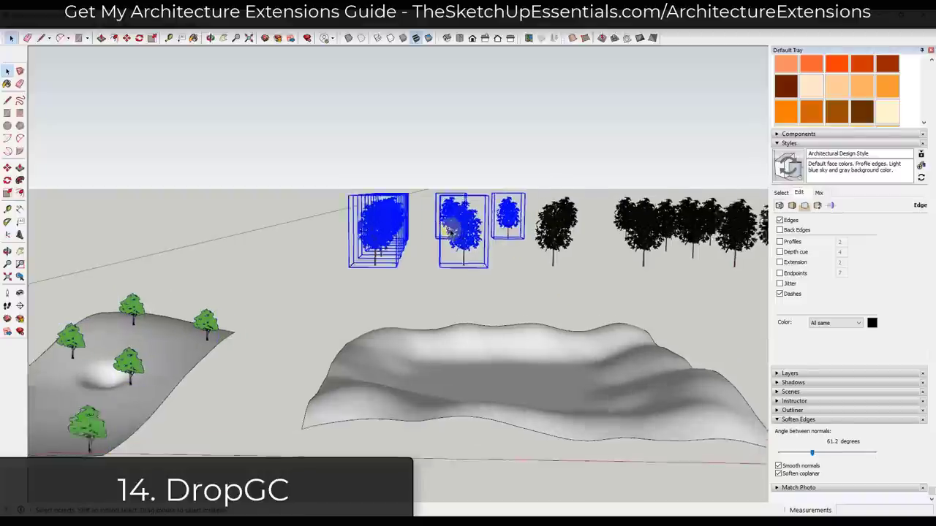
scroll(488, 287, "up", 5)
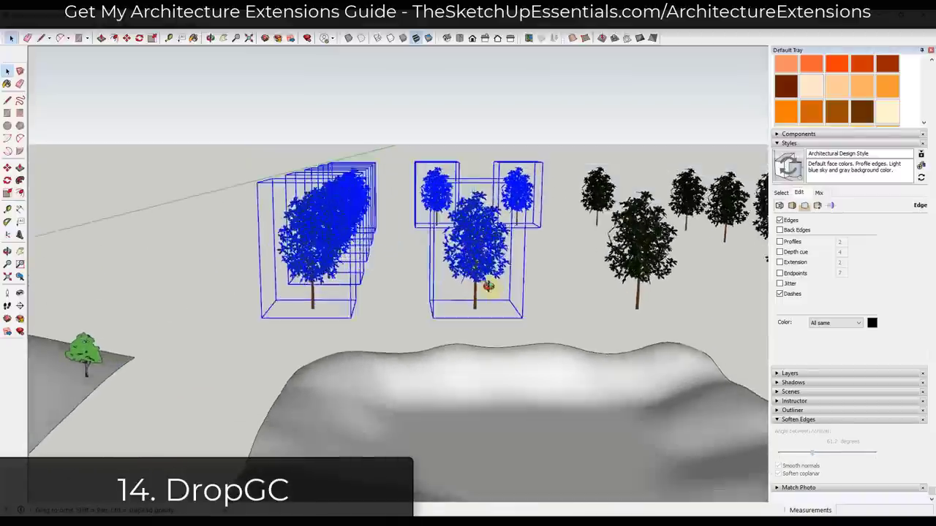
mouse_move(488, 287)
middle_mouse_down()
mouse_move(488, 303)
mouse_move(497, 242)
middle_mouse_up()
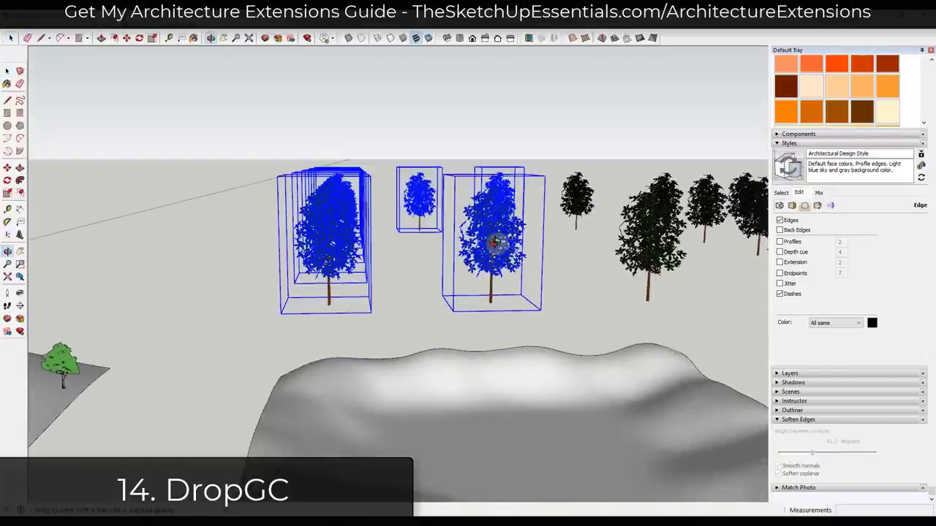
left_click(160, 31)
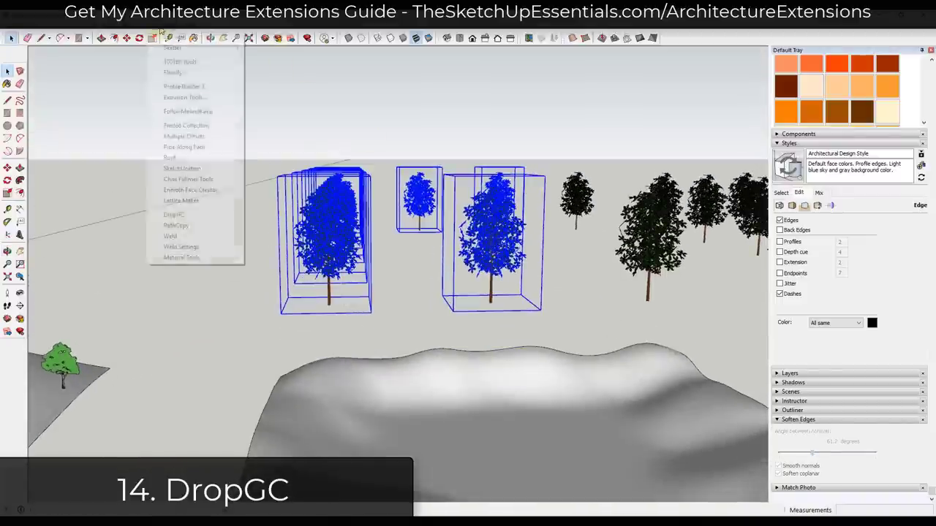
left_click(174, 214)
mouse_move(272, 223)
middle_mouse_down()
mouse_move(344, 172)
mouse_move(437, 395)
mouse_move(393, 330)
middle_mouse_up()
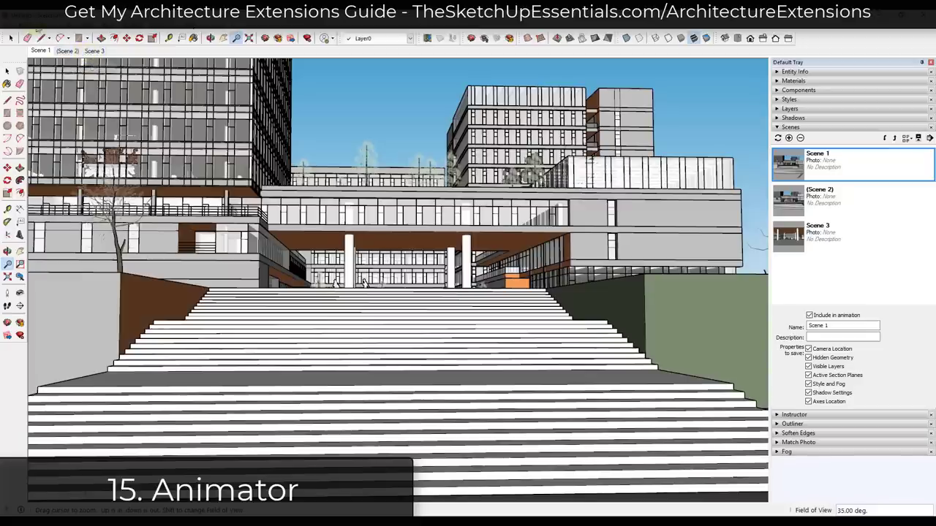
Step: Play the building model's scene animation from View > Animation > Play
left_click(38, 29)
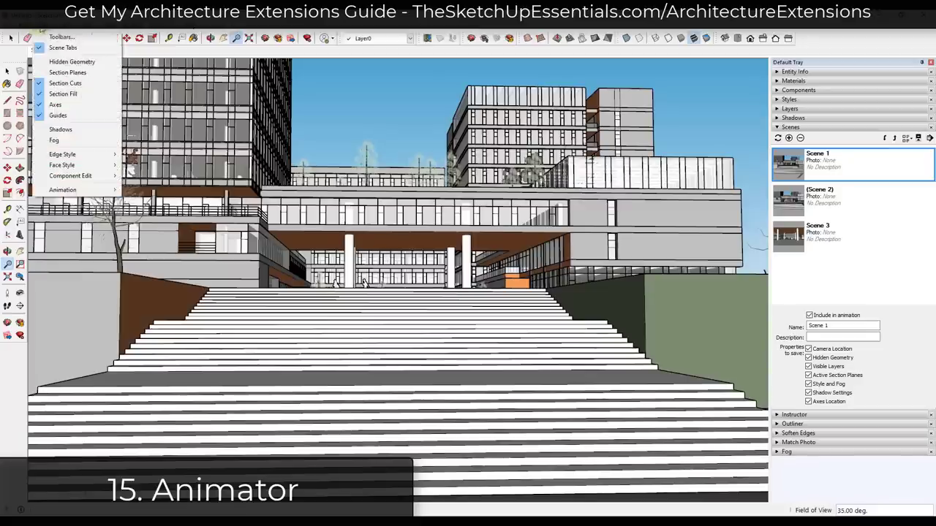
mouse_move(69, 189)
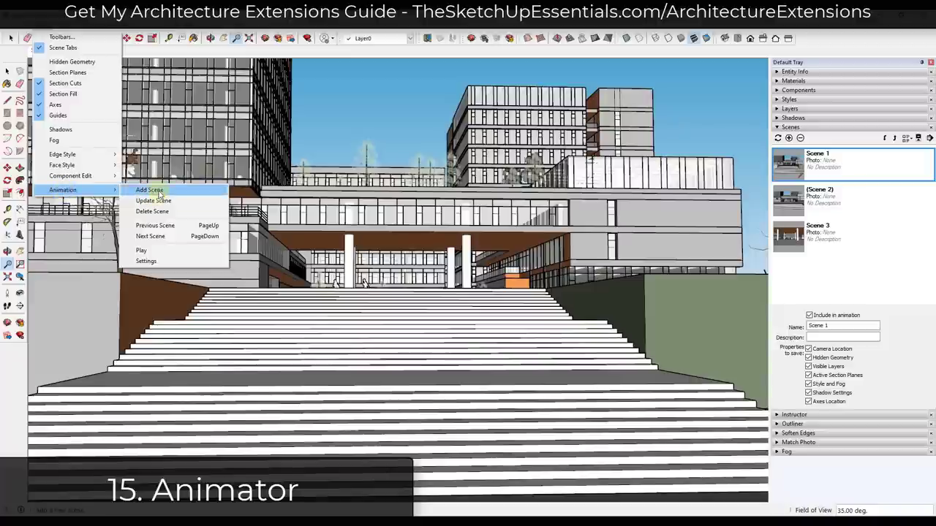
left_click(146, 250)
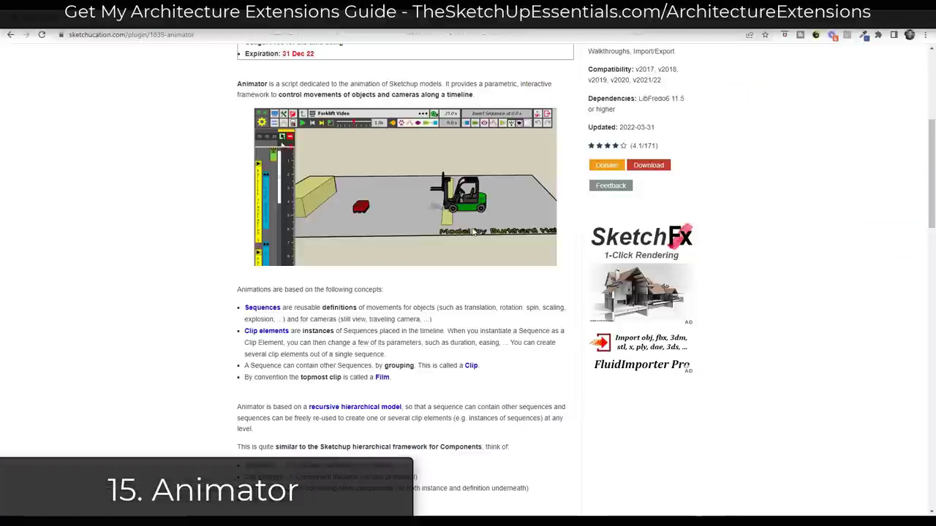
scroll(474, 232, "up", 5)
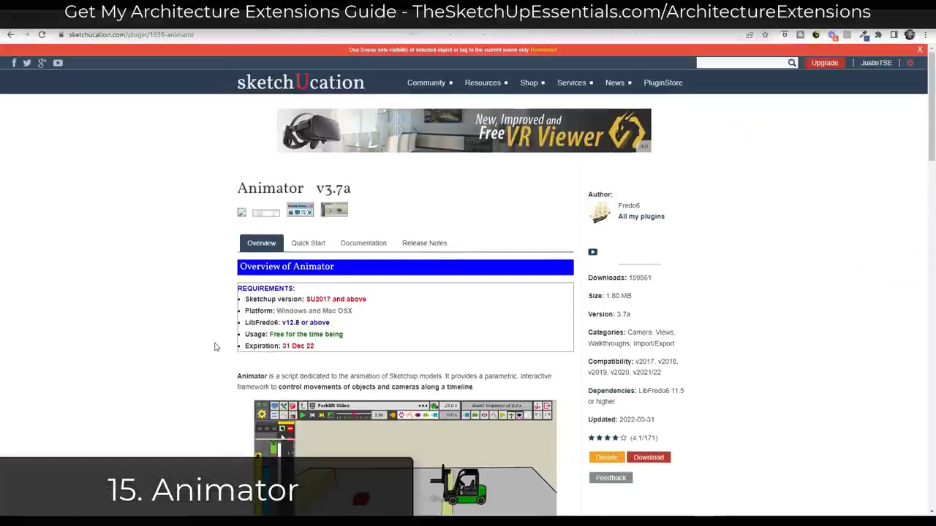
scroll(217, 350, "down", 5)
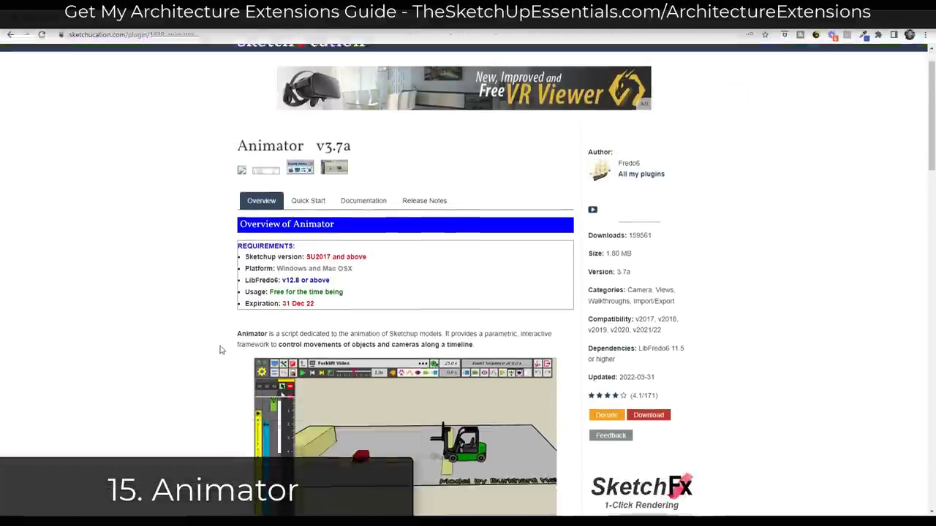
scroll(220, 350, "down", 5)
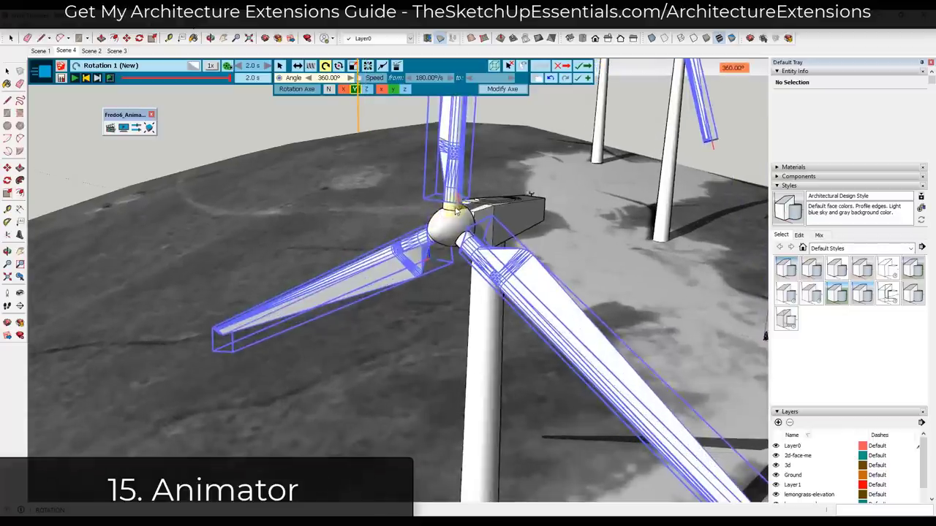
Step: Play the turbine blade rotation, stop it, then play the forklift pallet animation
left_click(74, 78)
left_click(463, 248)
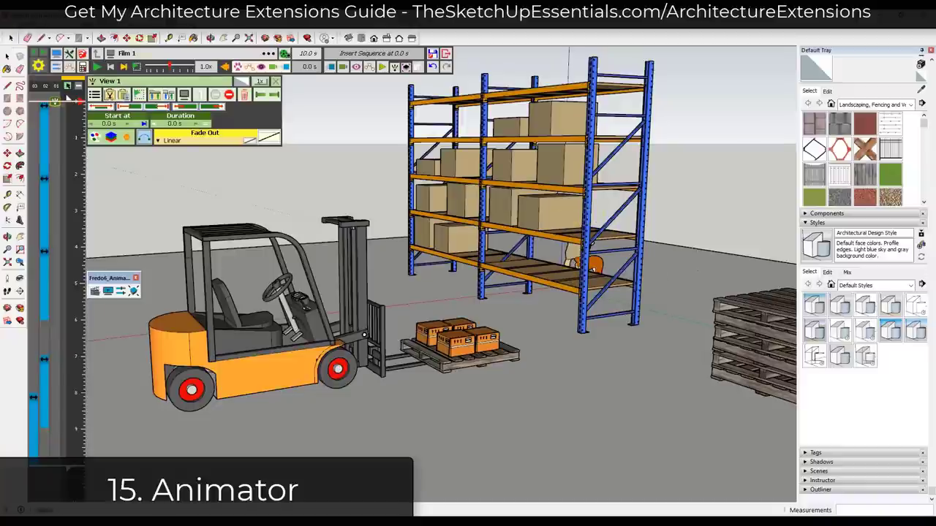
left_click(94, 66)
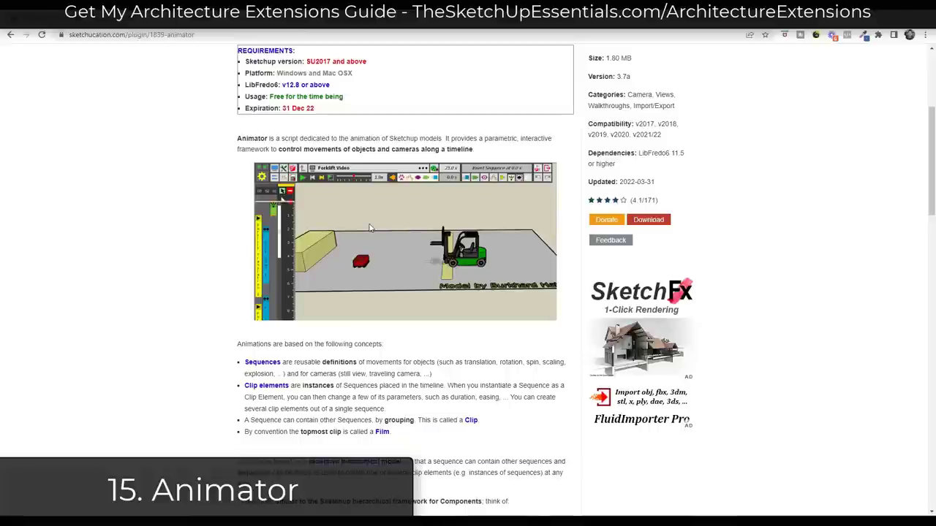
Step: Scroll the Animator plugin page to review its requirements and download details
scroll(357, 240, "up", 2)
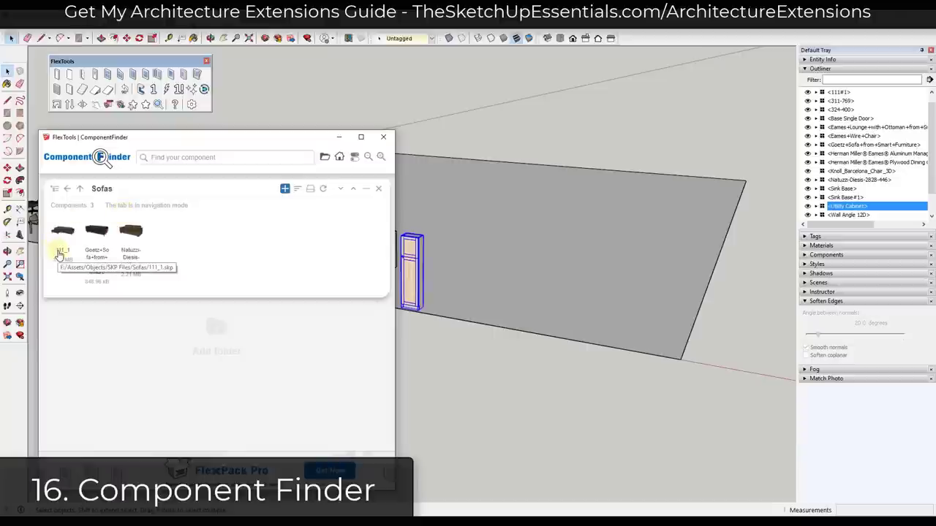
Step: Drag the 111_1 sofa from the Component Finder's Sofas folder into the model
left_click(63, 284)
left_click_drag(64, 235, 610, 212)
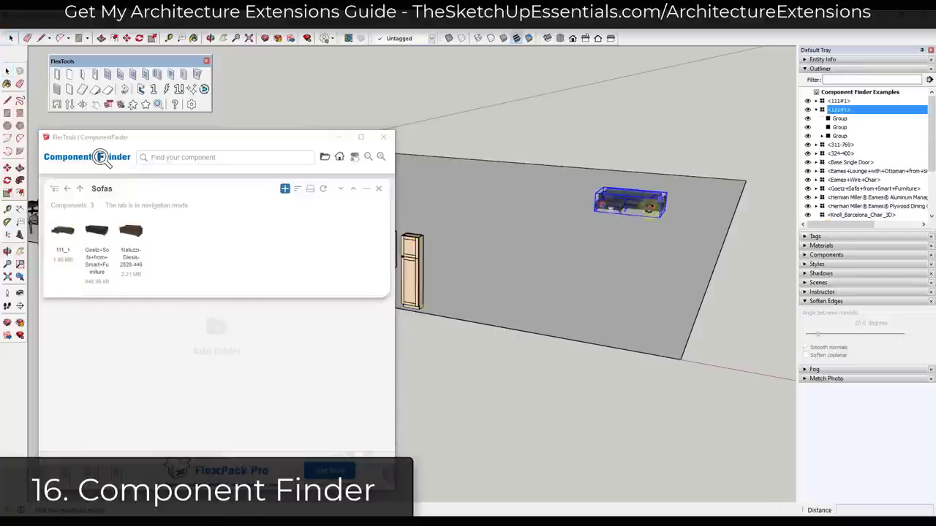
scroll(636, 201, "up", 5)
left_click(546, 217)
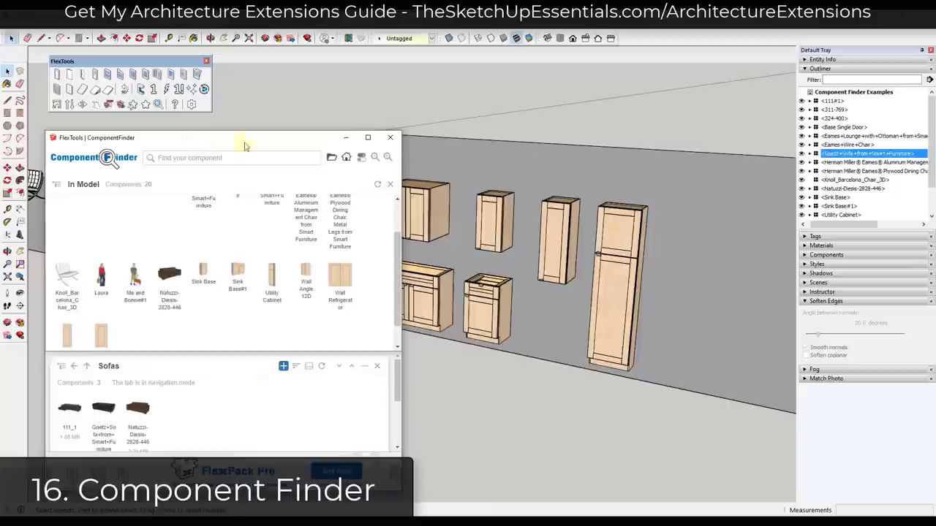
scroll(420, 276, "down", 2)
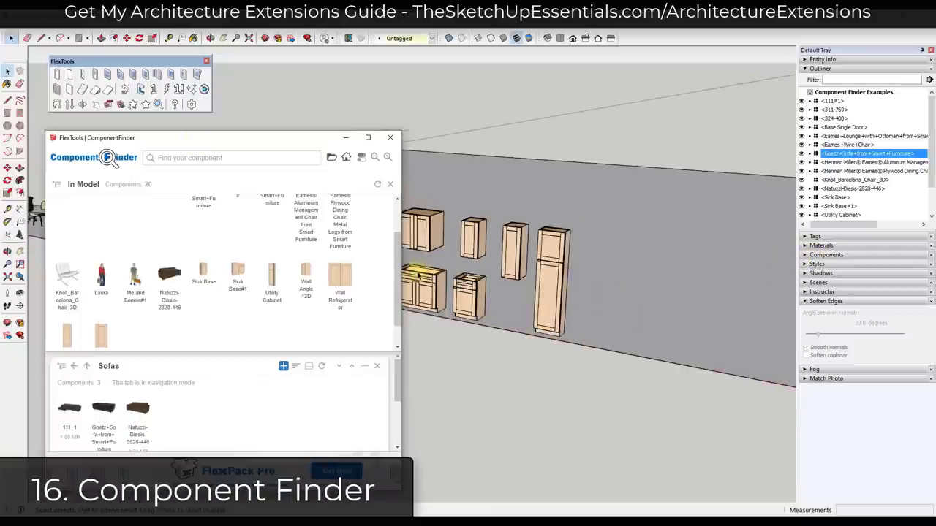
scroll(724, 247, "up", 4)
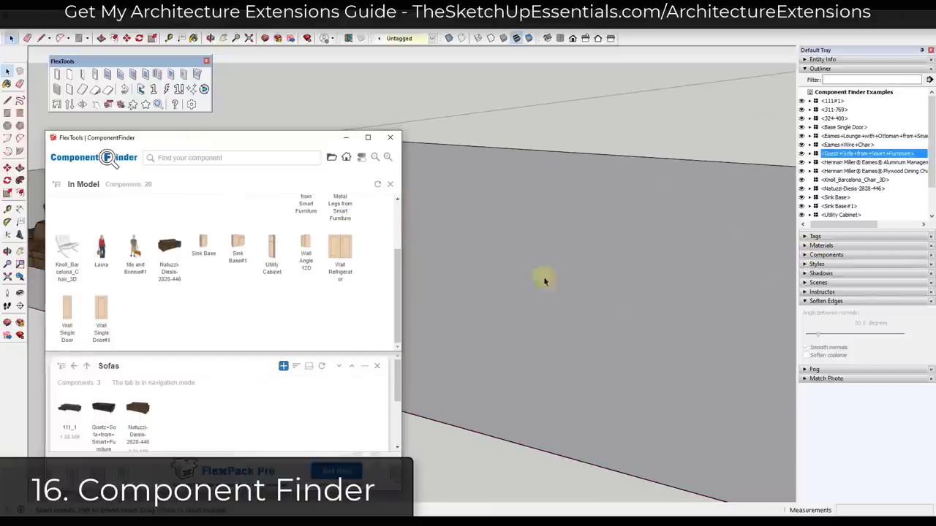
scroll(285, 241, "up", 2)
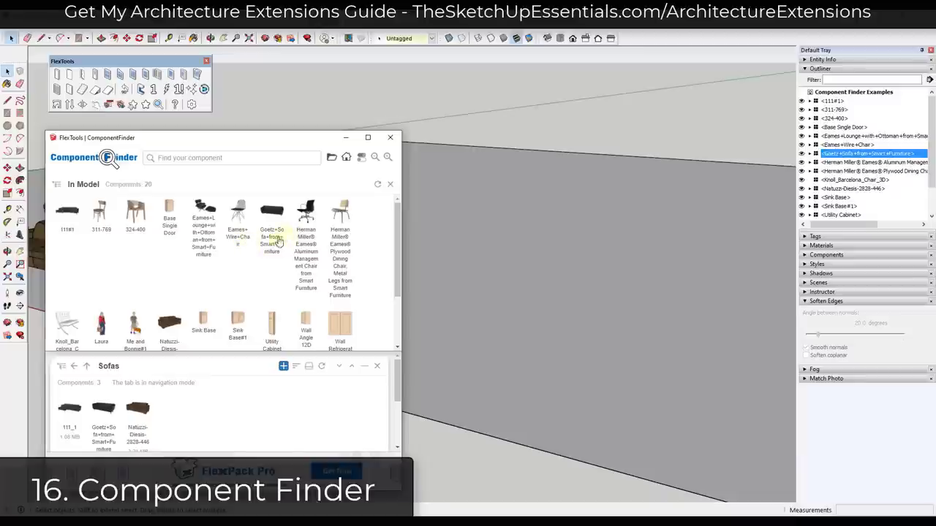
Step: Place the Eames lounge chair and ottoman on the floor, then remove it
left_click(169, 214)
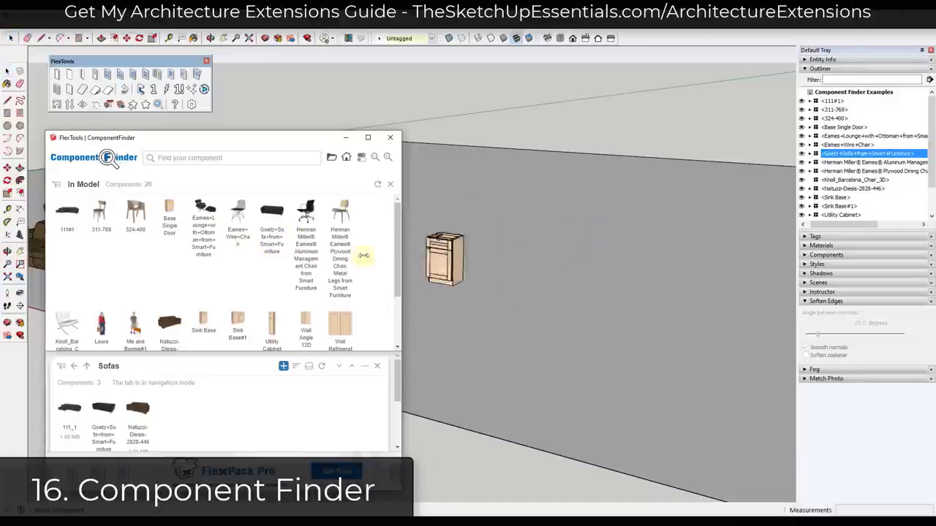
left_click(205, 212)
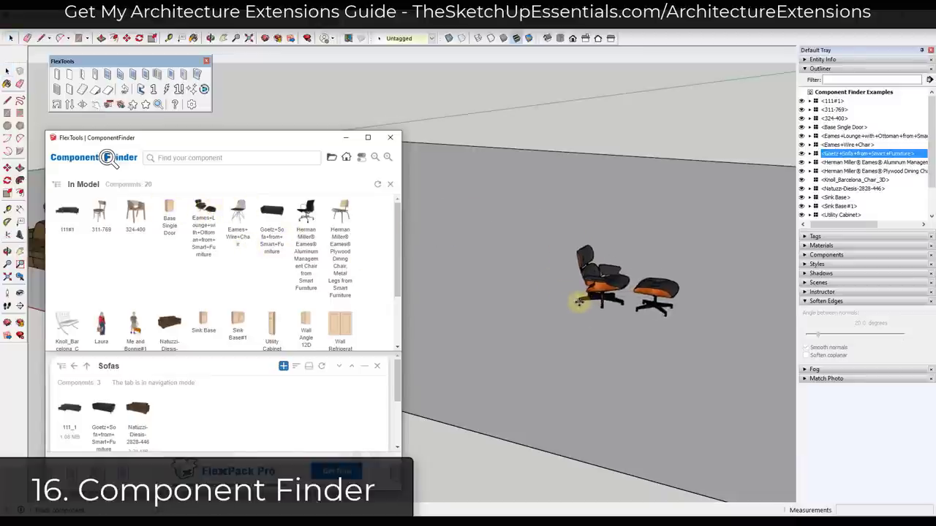
left_click(577, 302)
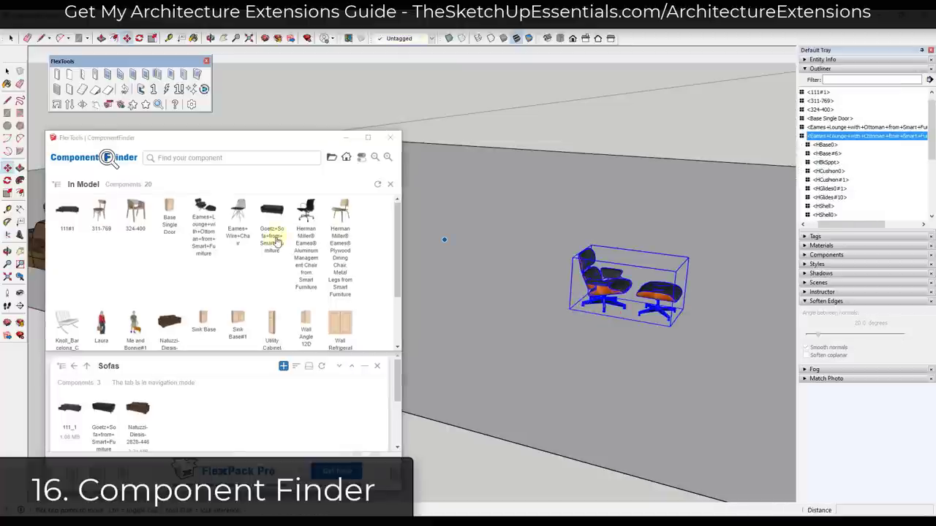
key("Escape")
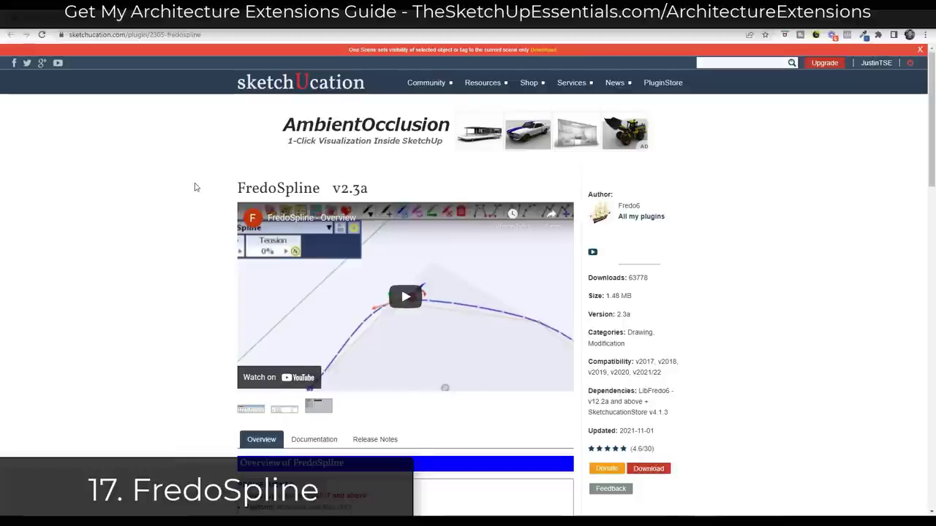
scroll(195, 187, "down", 1)
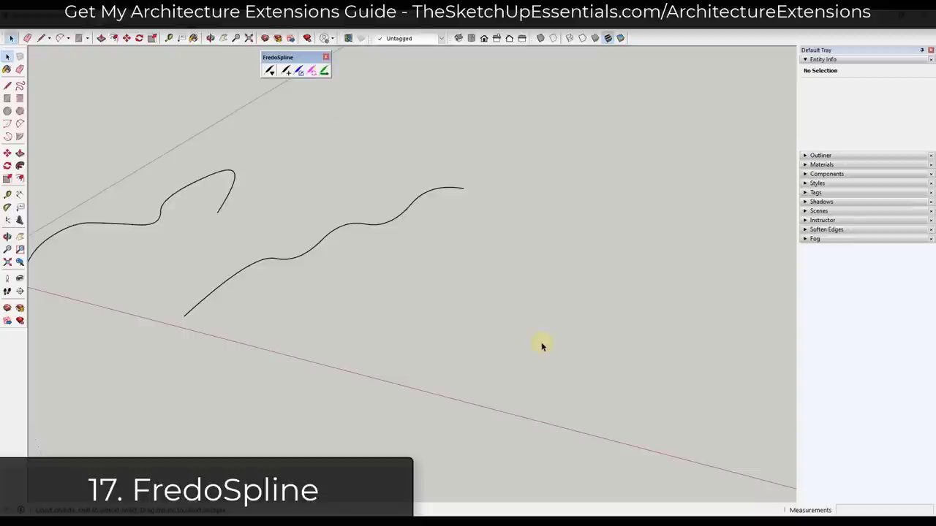
Step: Draw a seven-point zig-zag line with the Line tool
key("l")
left_click(472, 328)
left_click(493, 294)
left_click(436, 278)
left_click(463, 258)
left_click(570, 271)
left_click(583, 221)
left_click(663, 234)
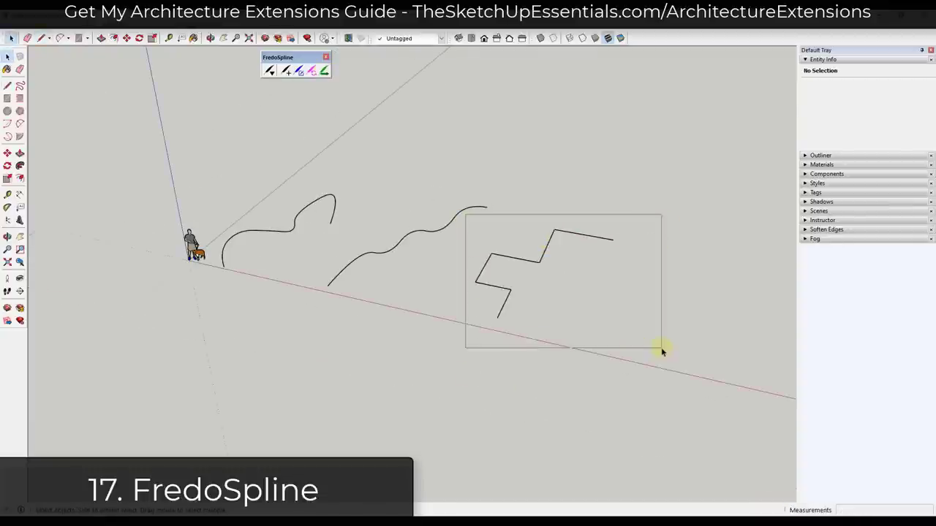
Step: Convert the zig-zag into a Bezier Classic spline with FredoSpline and extend its end
left_click_drag(662, 351, 662, 351)
left_click(324, 70)
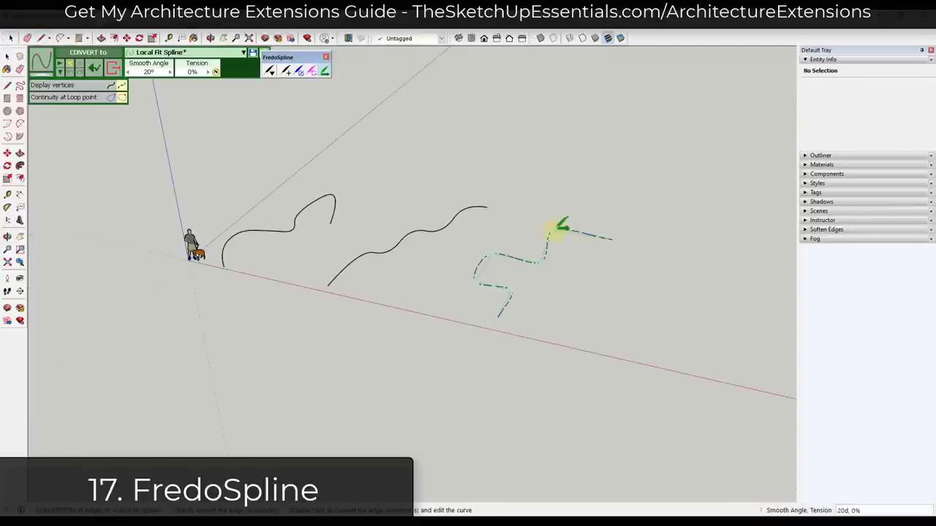
scroll(660, 249, "up", 3)
left_click(326, 70)
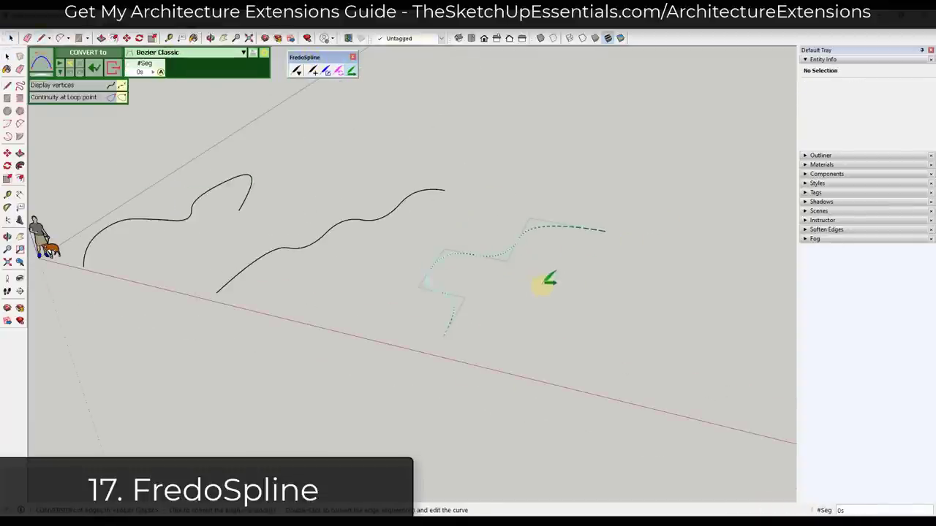
left_click(515, 248)
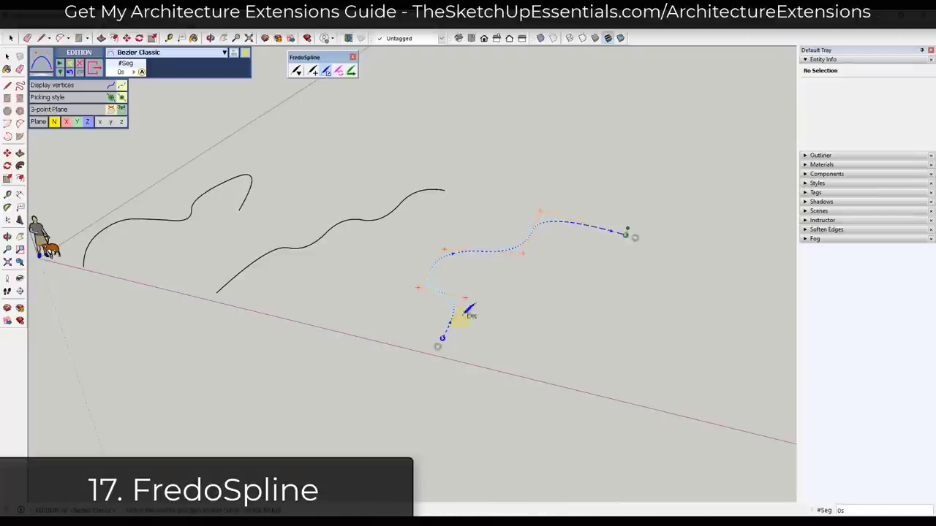
left_click(440, 341)
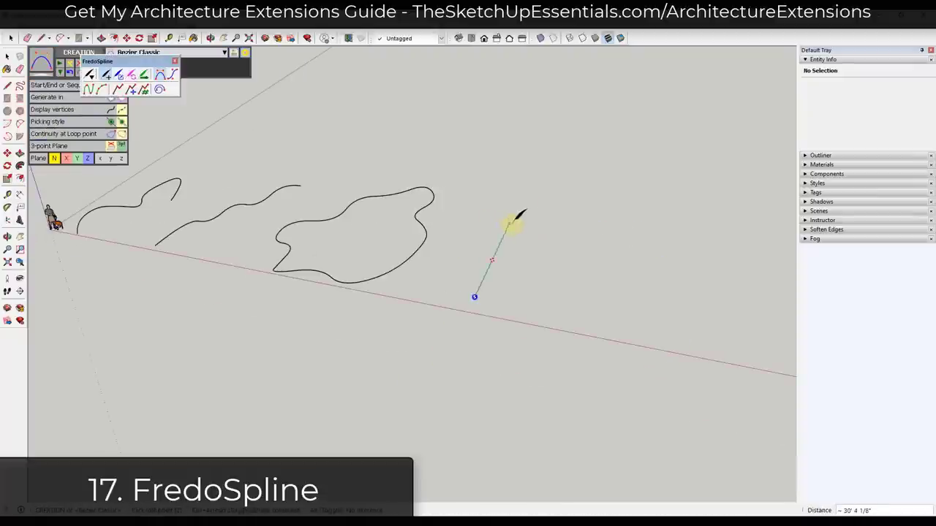
left_click(510, 222)
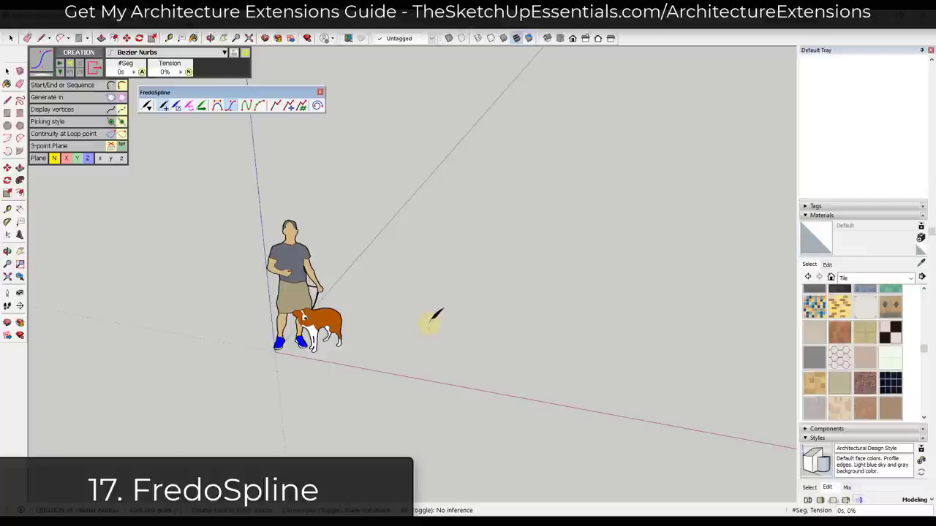
Step: Draw a new looping S-shaped Bezier spline ending near its start point
left_click(455, 277)
left_click(540, 234)
left_click(535, 169)
left_click(580, 115)
left_click(739, 174)
left_click(746, 217)
left_click(699, 258)
left_click(634, 271)
left_click(585, 294)
left_click(560, 337)
left_click(533, 381)
left_click(438, 267)
left_click(455, 277)
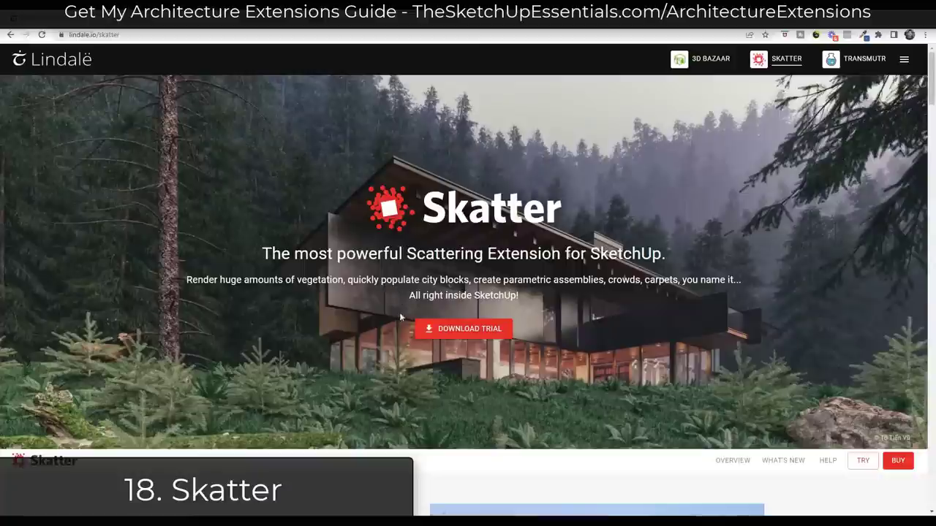
scroll(591, 337, "down", 10)
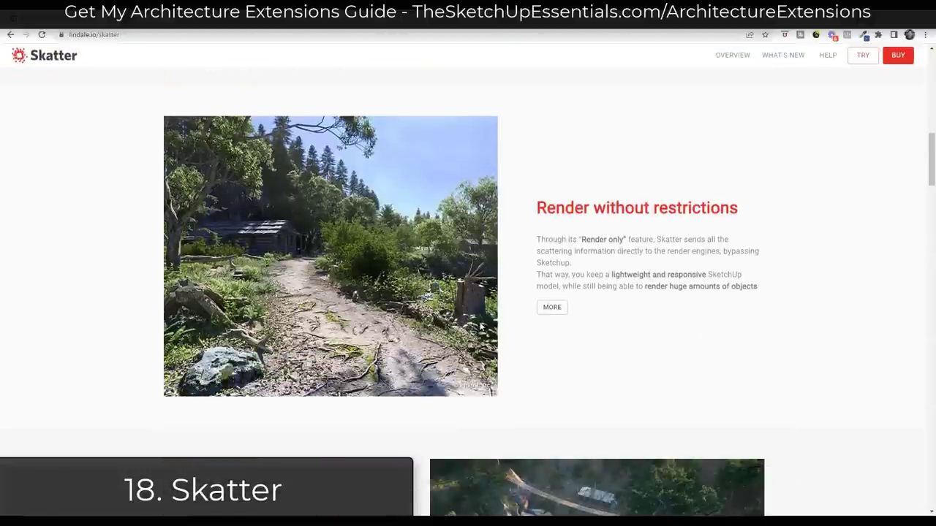
scroll(381, 300, "down", 6)
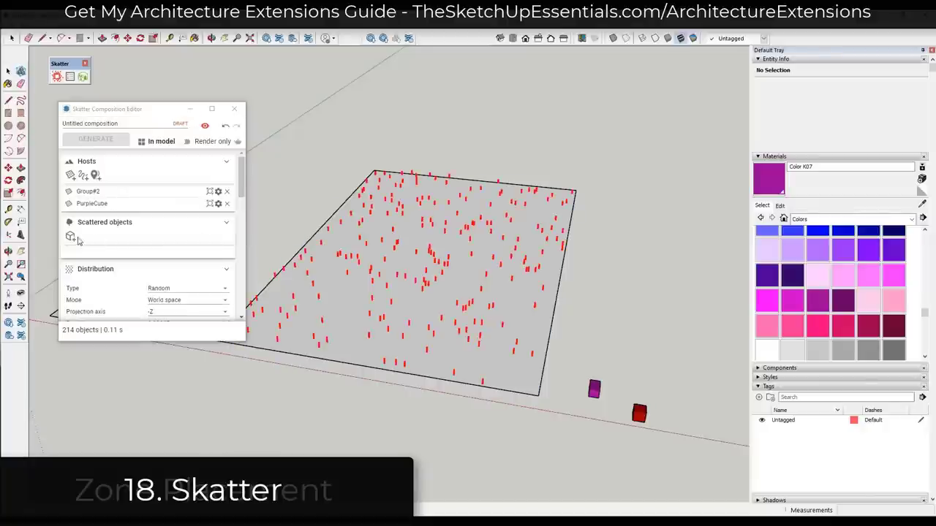
Step: Add the red cube as a scattered object and show the scattered cubes as solids
left_click(71, 237)
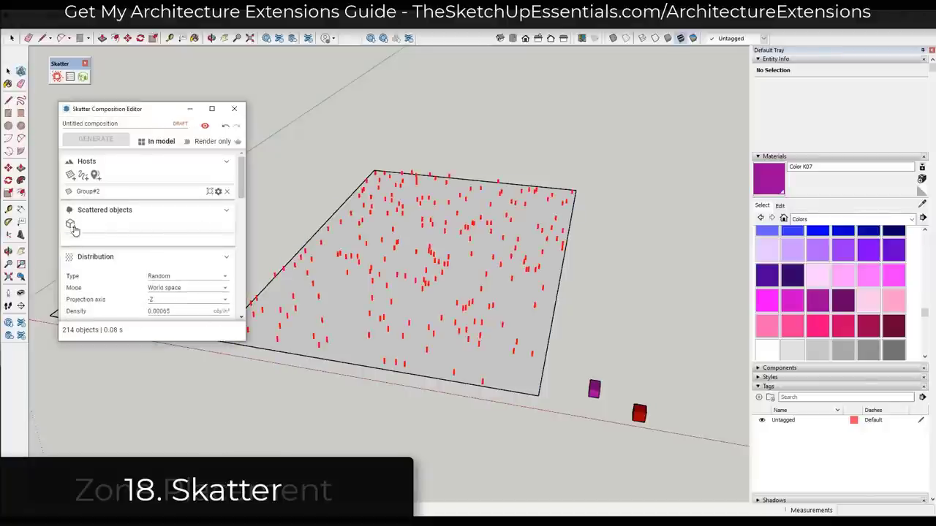
left_click(639, 414)
left_click(210, 312)
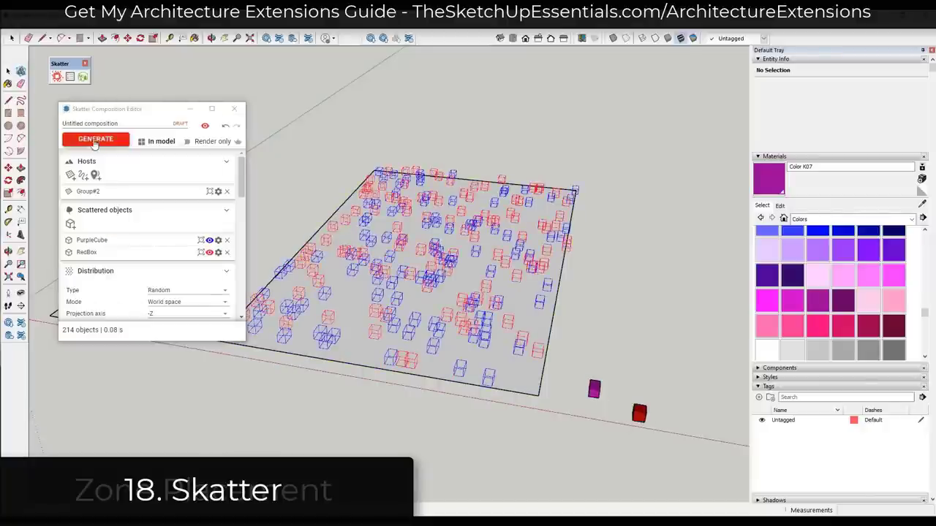
Step: Adjust the striped image mask's scale and set its offset to -210 so posts follow the white stripes
scroll(439, 219, "up", 5)
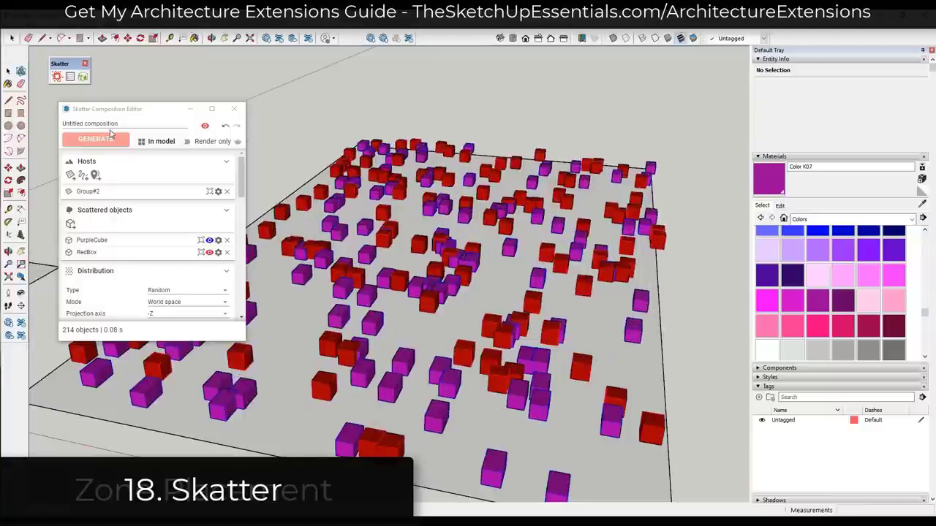
scroll(543, 303, "down", 5)
scroll(512, 267, "up", 3)
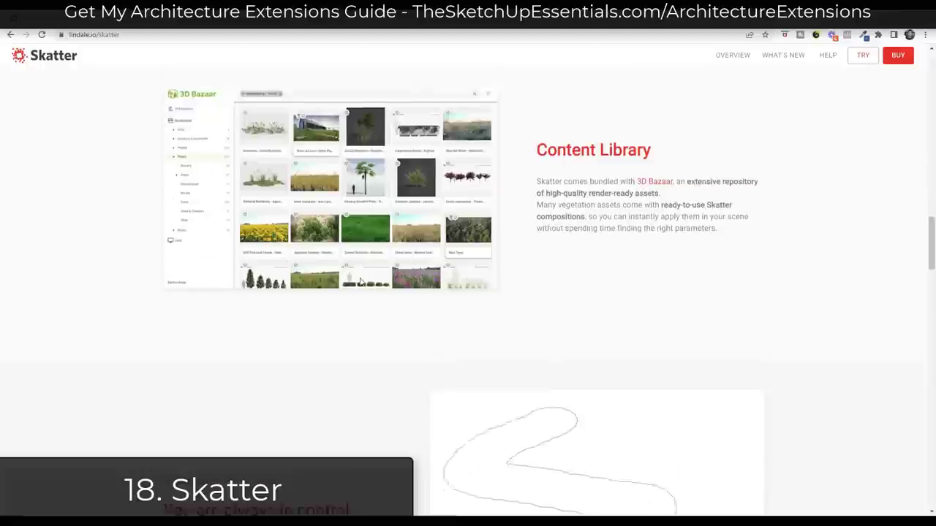
scroll(359, 282, "down", 4)
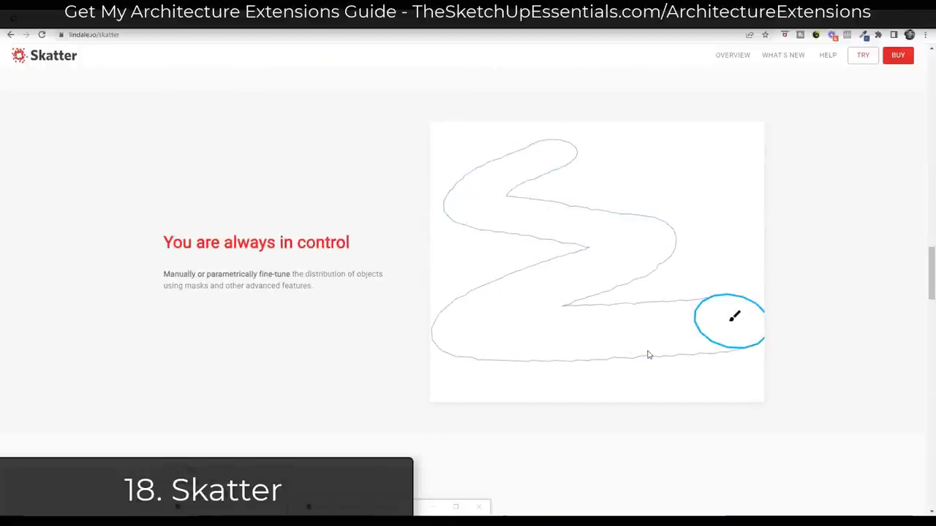
scroll(350, 202, "down", 2)
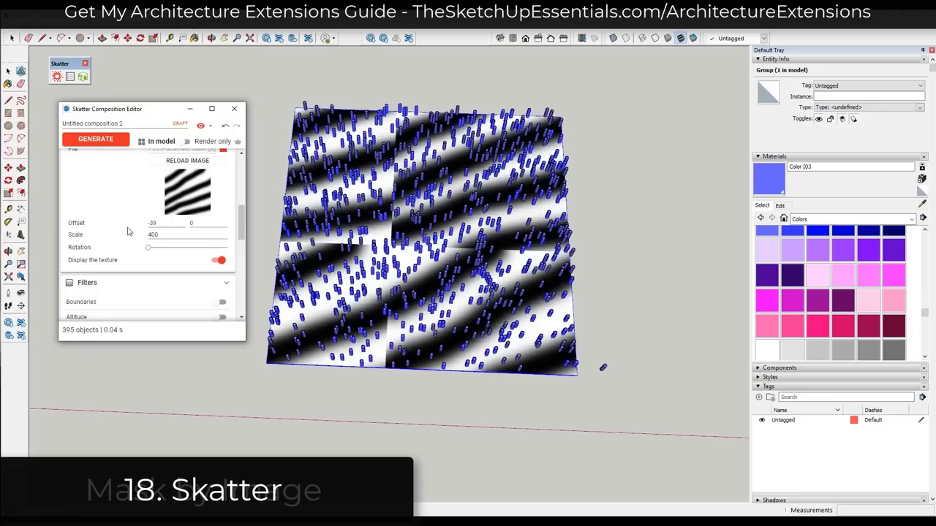
left_click_drag(163, 224, 168, 224)
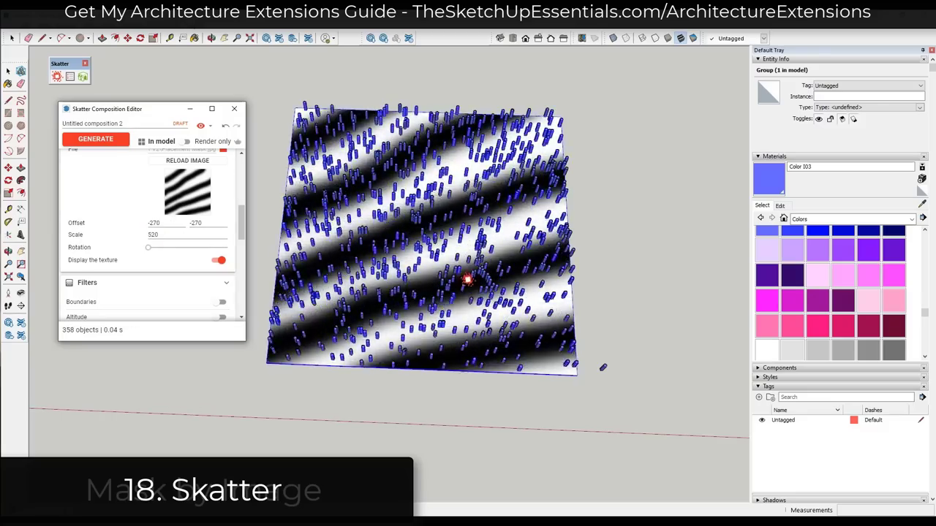
middle_click_drag(463, 271, 437, 96)
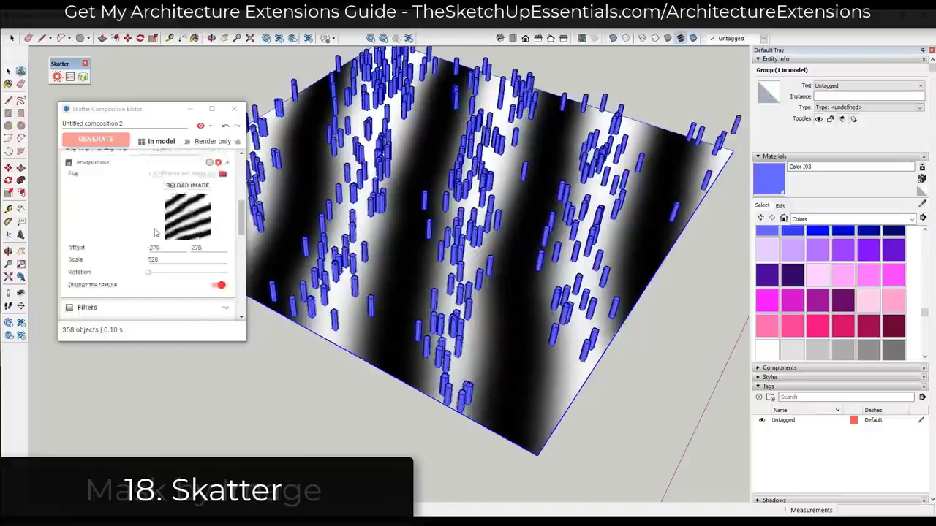
scroll(155, 231, "up", 2)
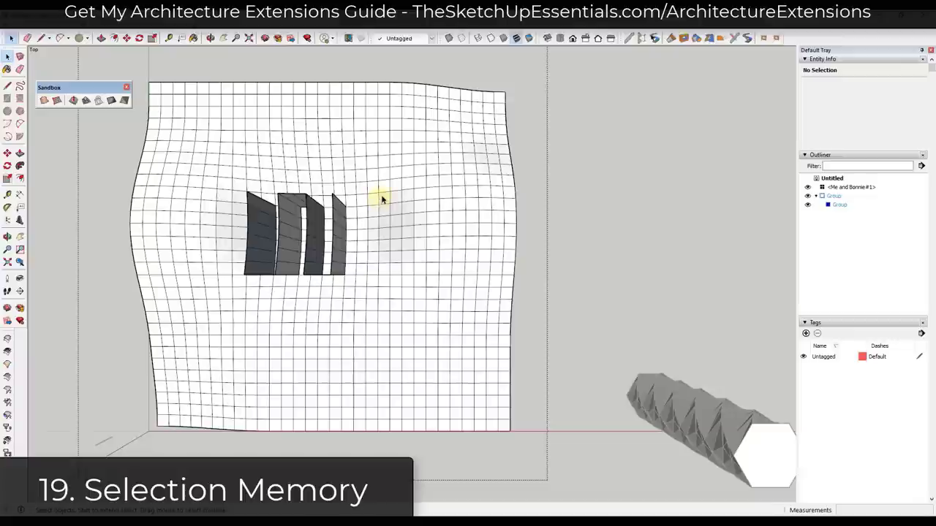
Step: Window-select two blocks of faces on the warped grid surface
left_click_drag(380, 198, 430, 345)
left_click_drag(443, 111, 493, 193)
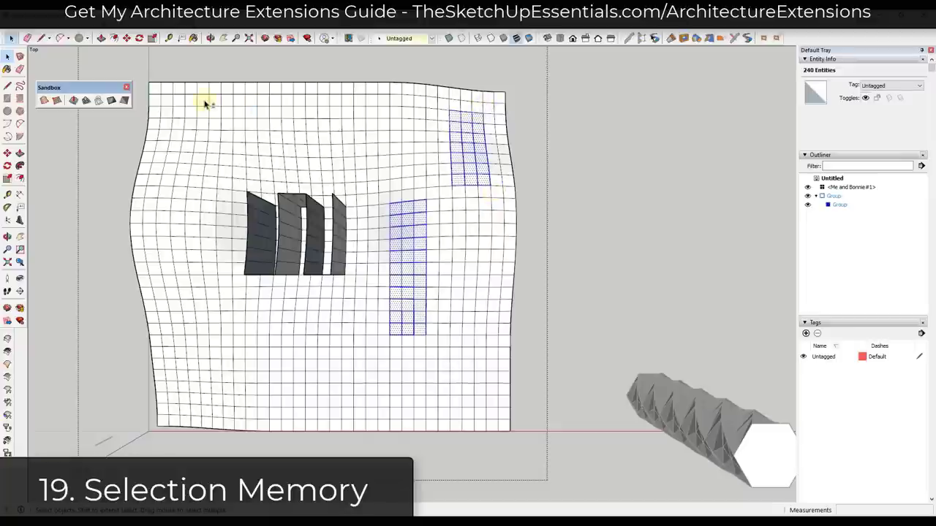
Step: Add the top face block, deselect everything, then recall two earlier selection sets with Ctrl+Shift+Z
left_click_drag(204, 100, 353, 154, "shift")
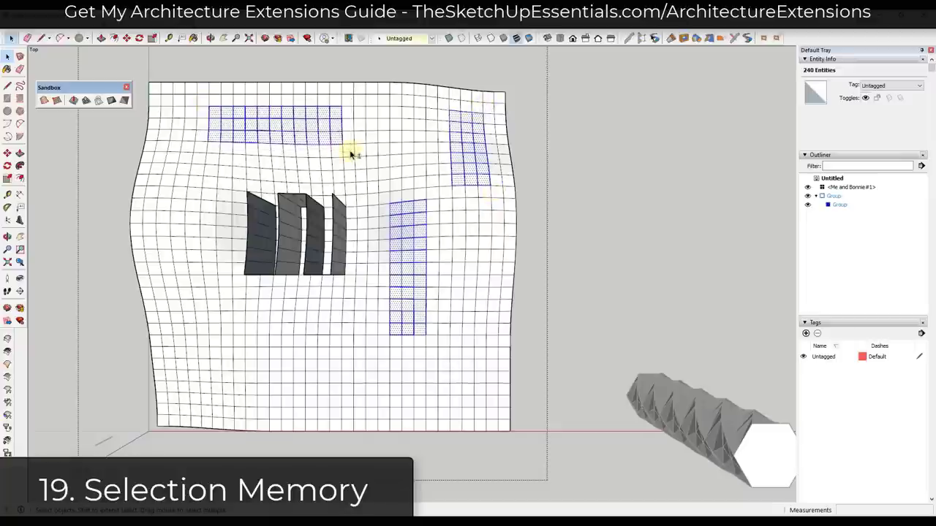
left_click(524, 193)
key("ctrl+shift+z")
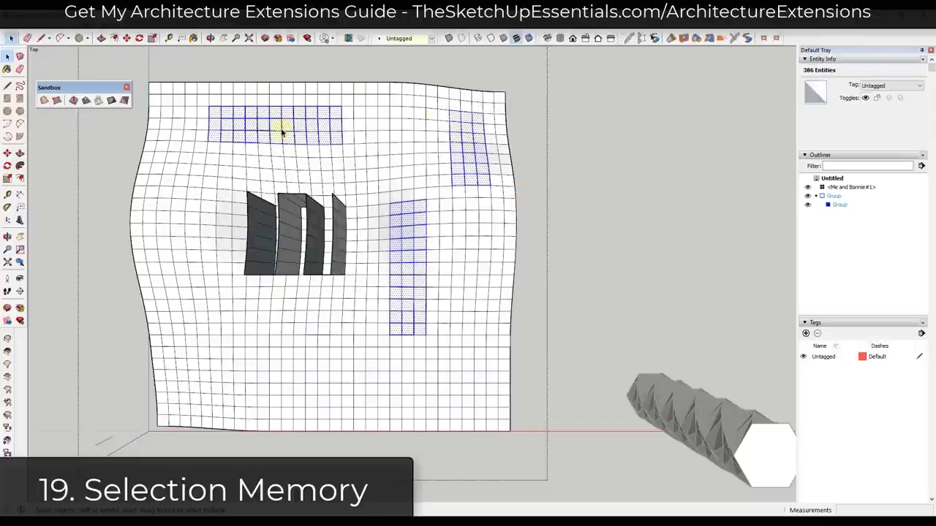
key("ctrl+shift+z")
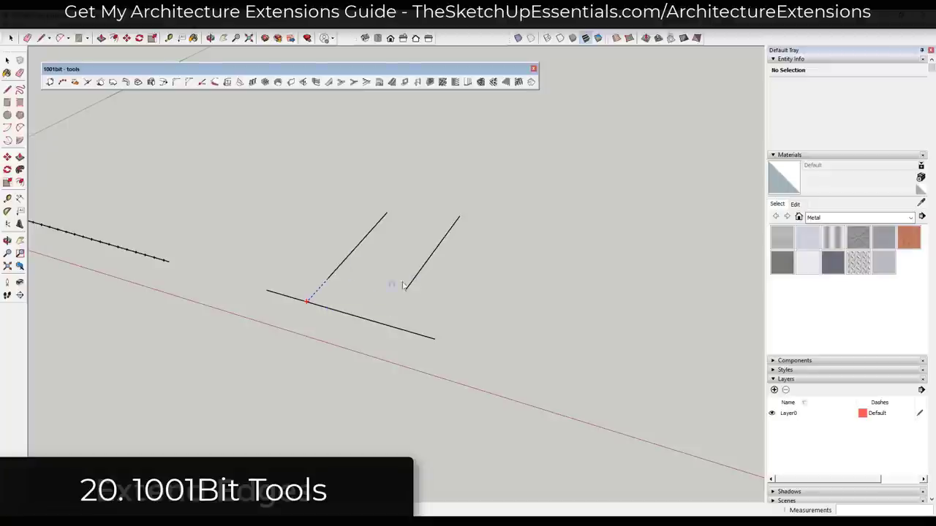
Step: Extend both sloped lines down to the lower edge with 1001bit Extend
left_click(327, 279)
left_click(390, 328)
key("space")
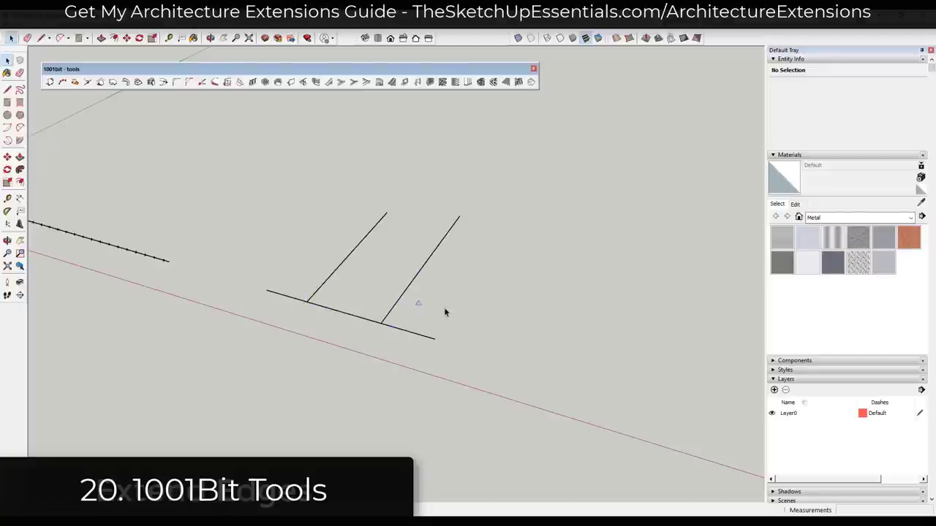
Step: Draw a new, separate straight line
key("l")
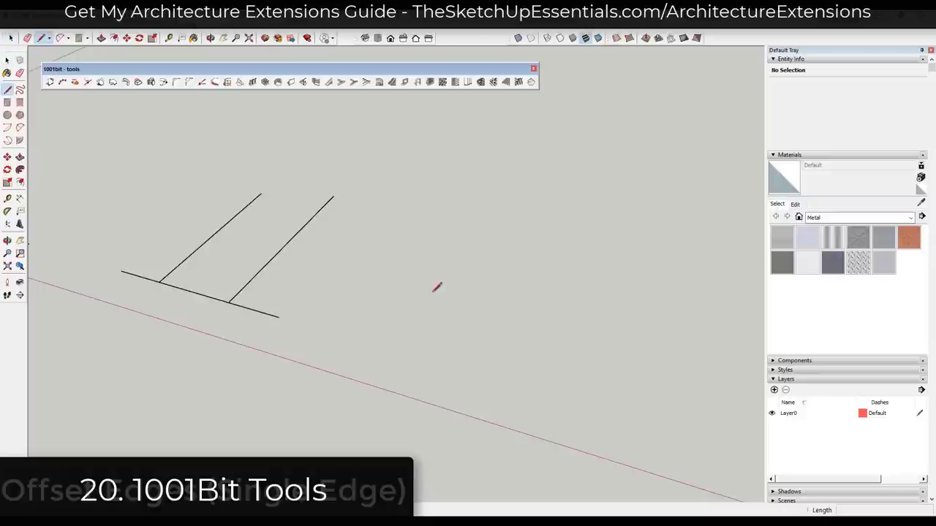
left_click(457, 246)
left_click(397, 340)
key("space")
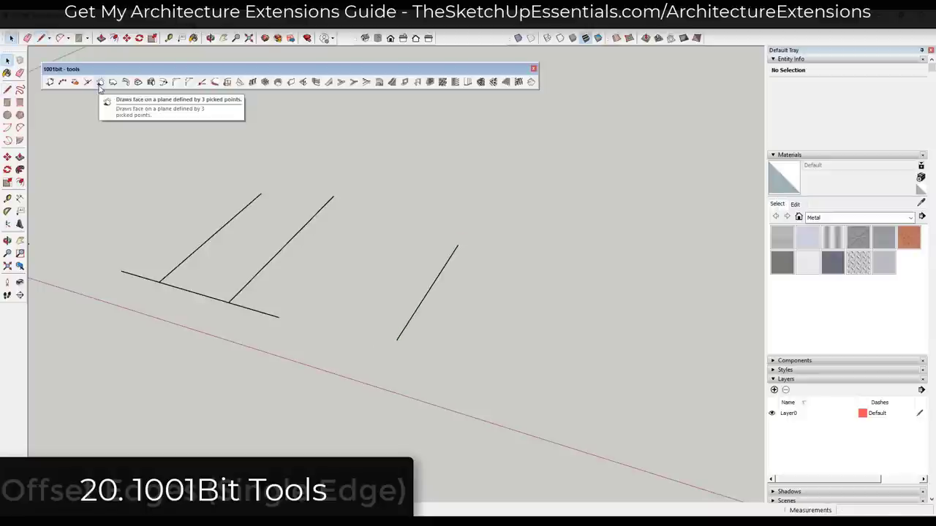
Step: Offset the separate line by 4 with 1001bit Offset Edge, then clear the selection
left_click(216, 86)
left_click(455, 276)
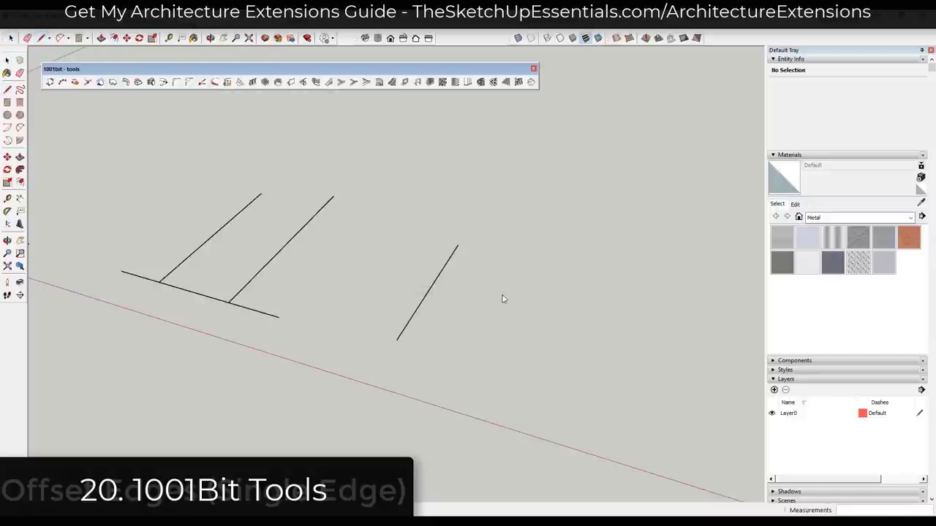
key("space")
left_click(242, 301)
left_click(423, 303, "ctrl")
left_click(423, 303)
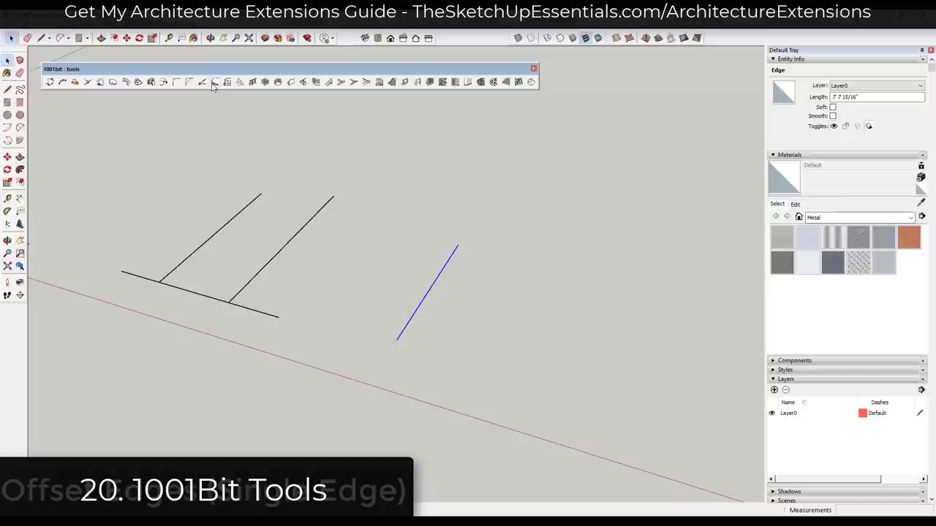
left_click(215, 82)
type("4")
left_click(454, 277)
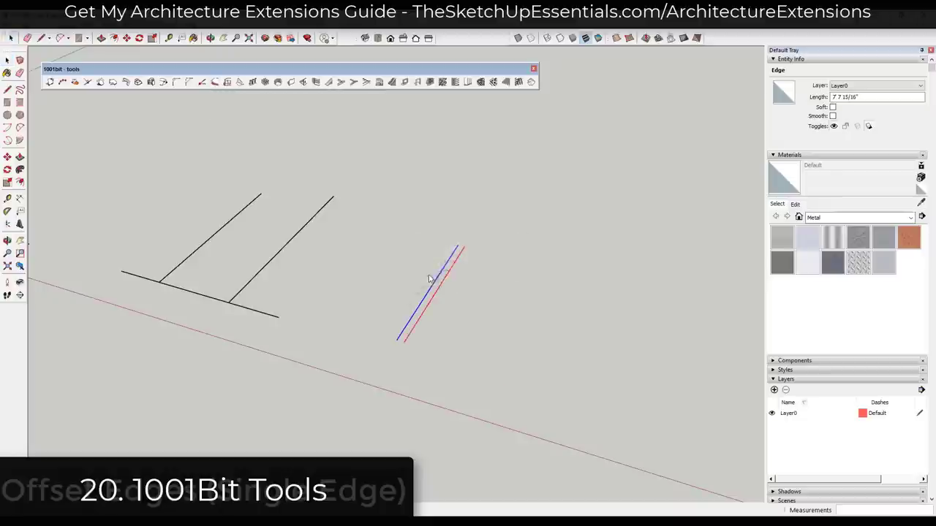
left_click(422, 307)
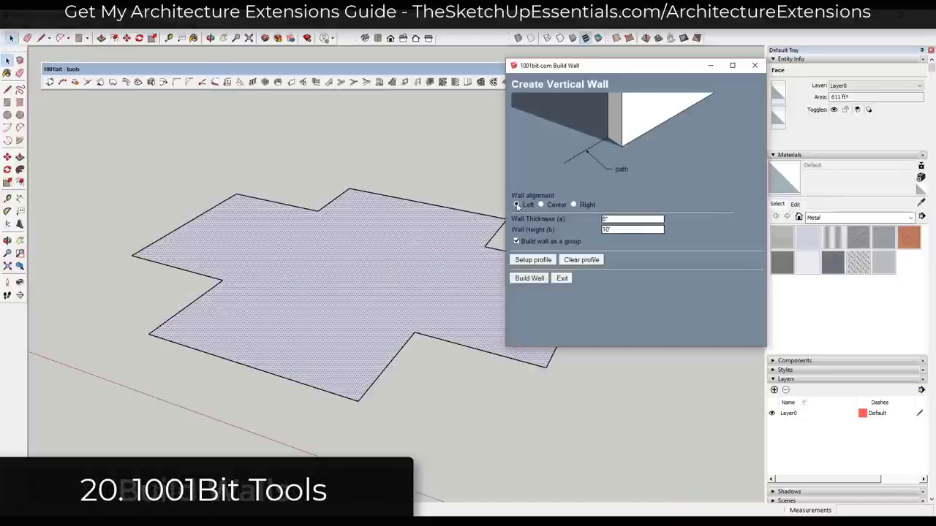
Step: Build walls along the floor outline, cut a wall opening, and generate a dogleg staircase
left_click(523, 279)
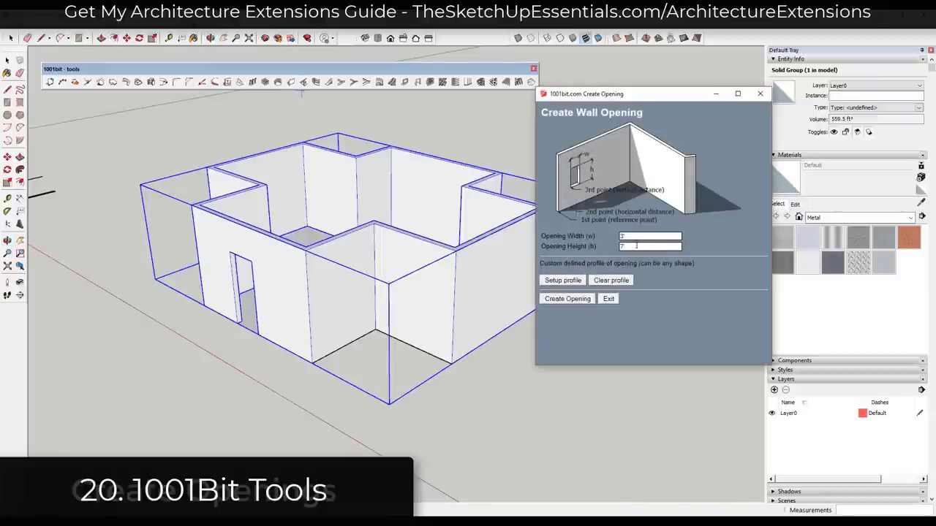
left_click(569, 298)
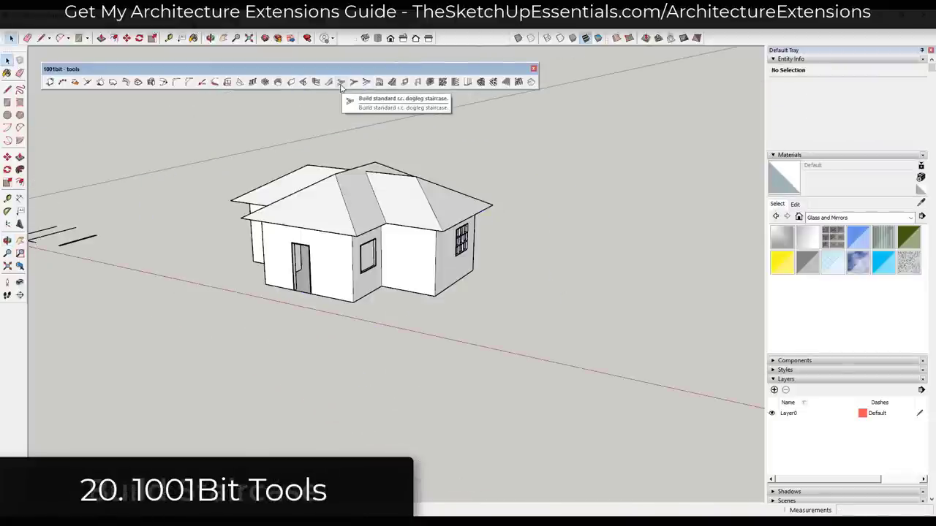
left_click(340, 83)
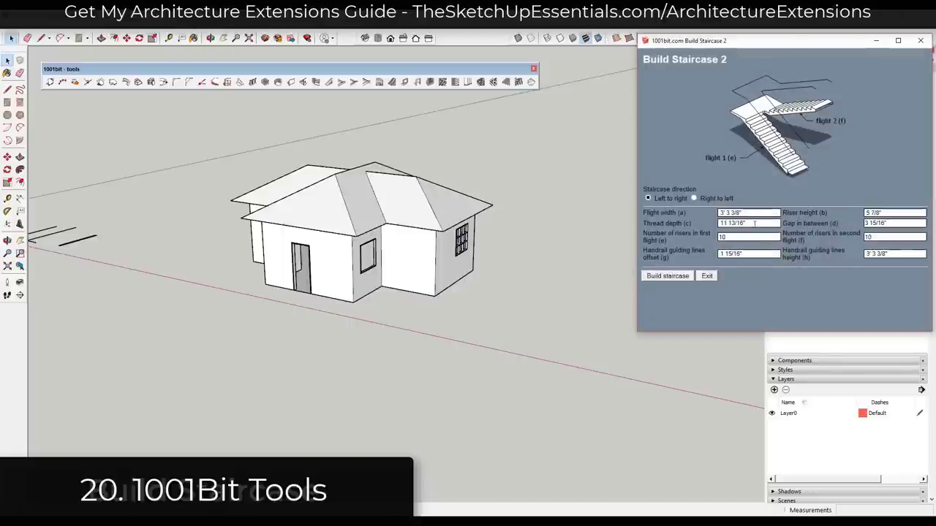
left_click(668, 276)
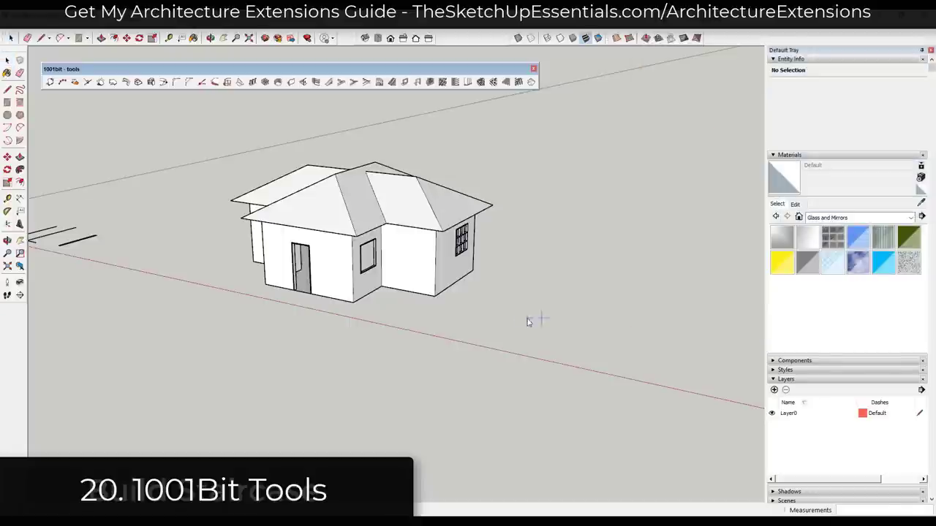
middle_click_drag(595, 261, 219, 146)
Step: Create a spiral staircase and place it beside the house
left_click(201, 81)
left_click(73, 305)
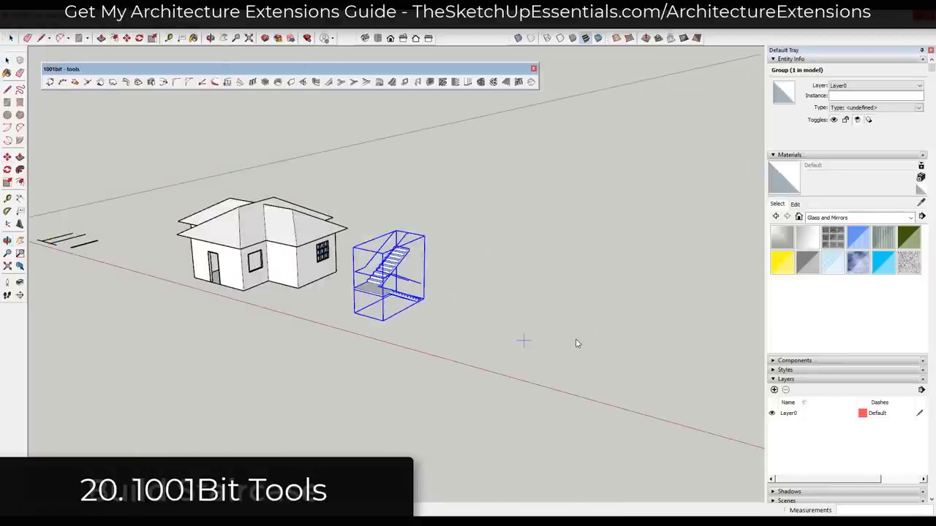
left_click(524, 340)
scroll(522, 302, "up", 5)
scroll(804, 453, "down", 2)
left_click(773, 470)
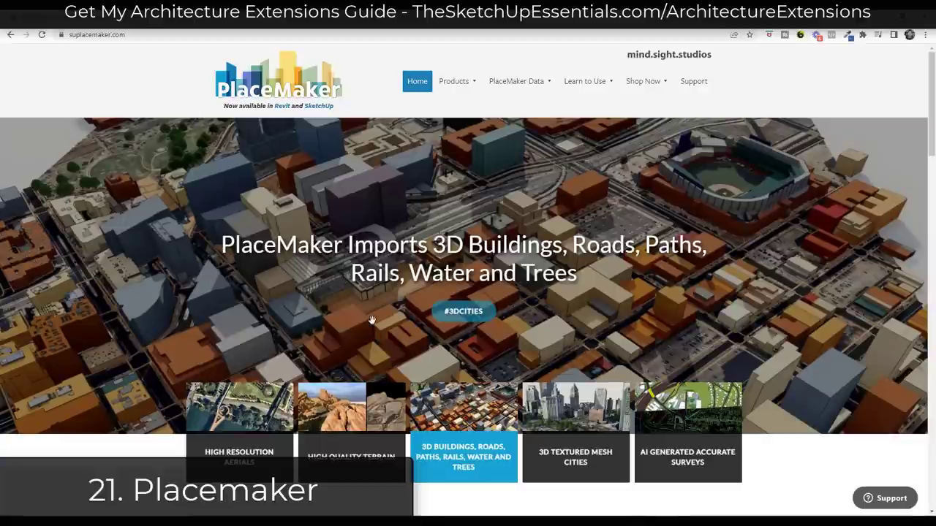
Step: Bring up PlaceMaker's High Resolution Aerials slide, then tilt the 3D city model to view from above
scroll(372, 324, "down", 1)
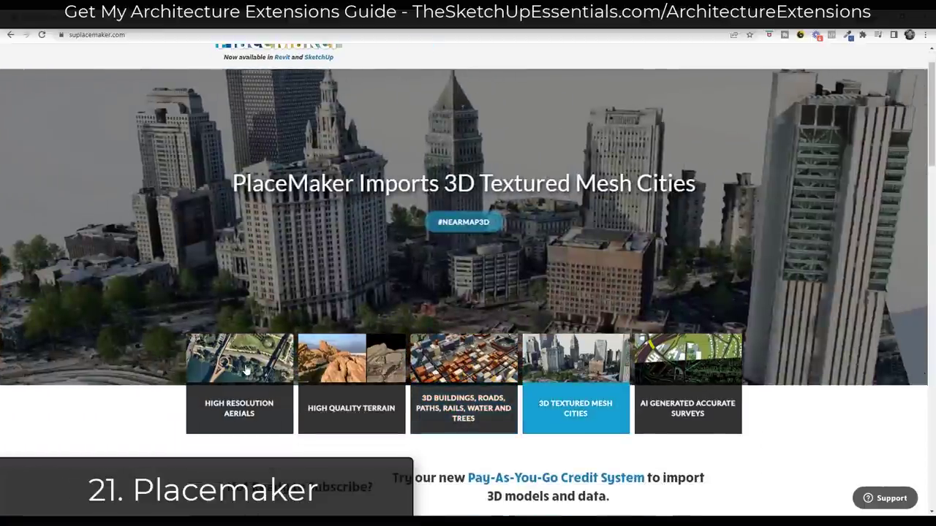
left_click(246, 375)
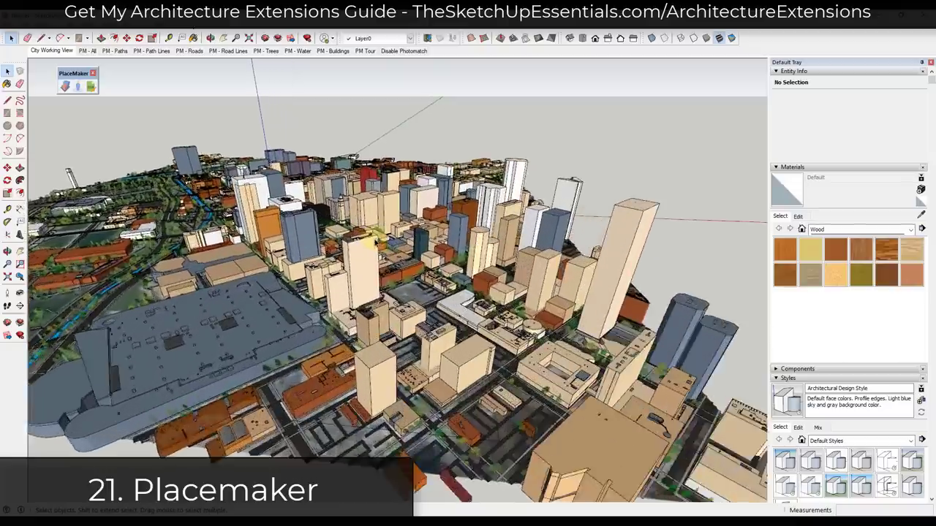
middle_click_drag(376, 238, 361, 182)
Step: Refresh the PlaceMaker preview, download the Nearmap imagery tiles onto the surface, and tilt the view
scroll(380, 372, "down", 5)
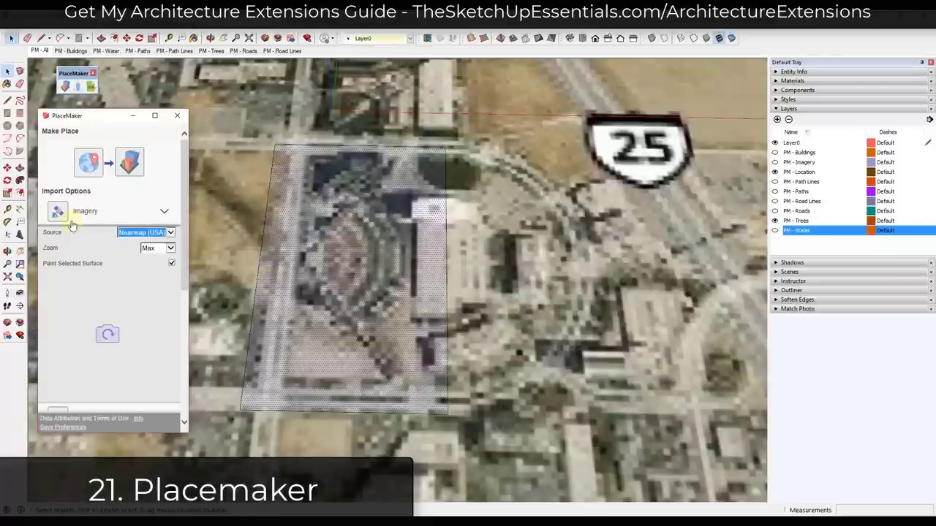
left_click(110, 335)
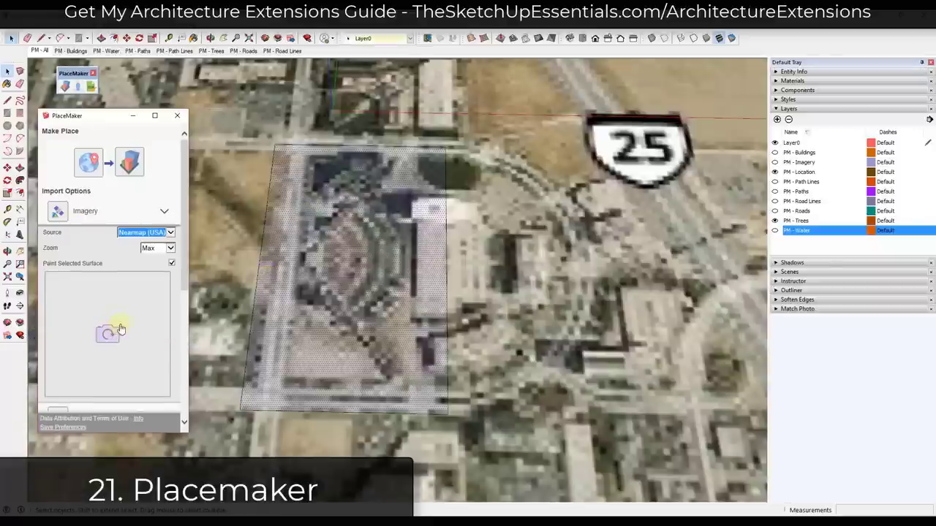
left_click(59, 212)
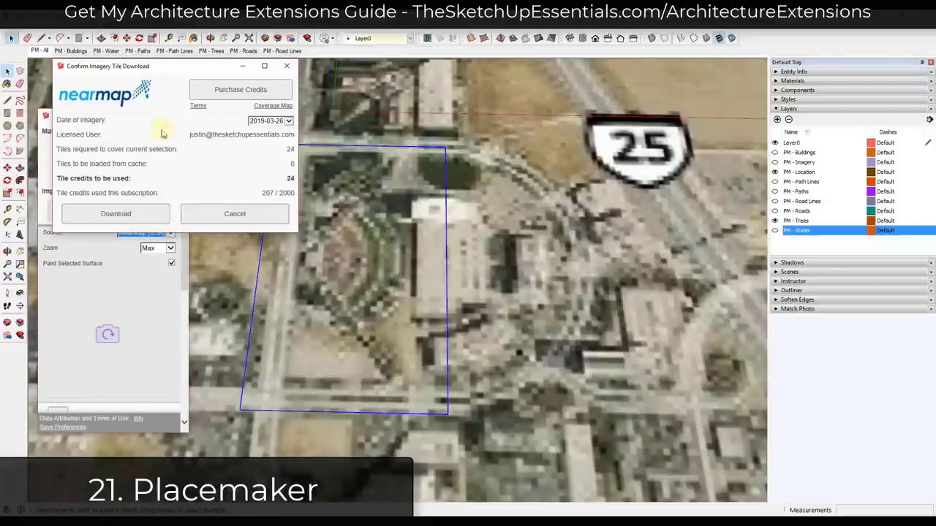
left_click(130, 214)
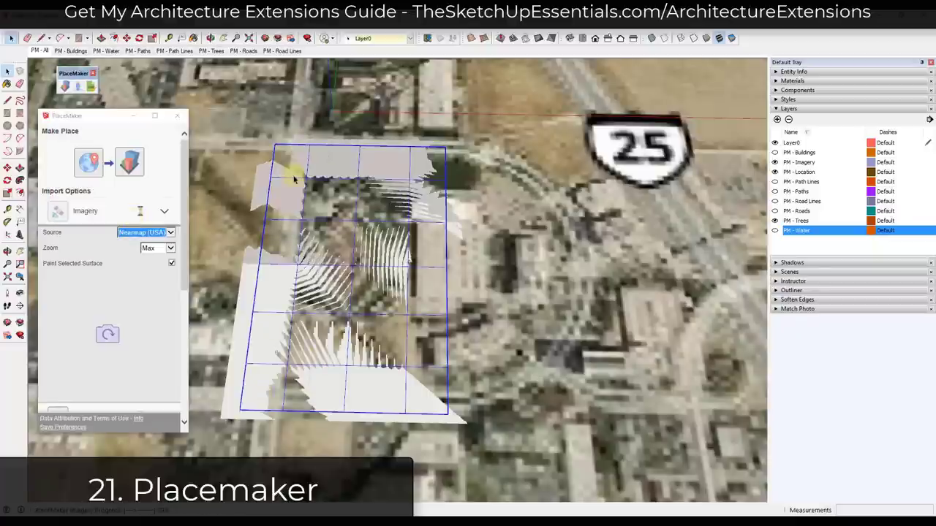
scroll(381, 249, "up", 4)
middle_click_drag(376, 256, 417, 288)
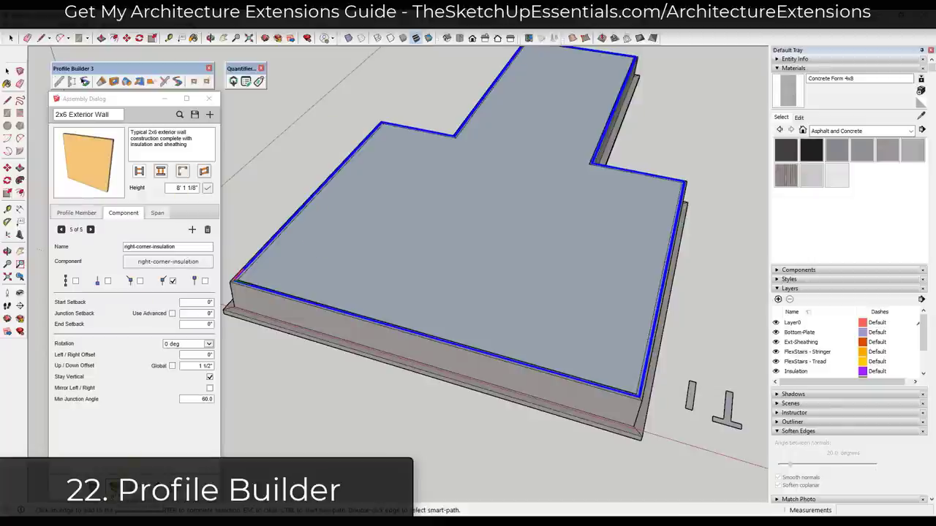
Step: Build the 2x6 Exterior Wall assembly along the floor edges and place a row of Large Trusses
key("Return")
middle_click_drag(303, 428, 329, 351)
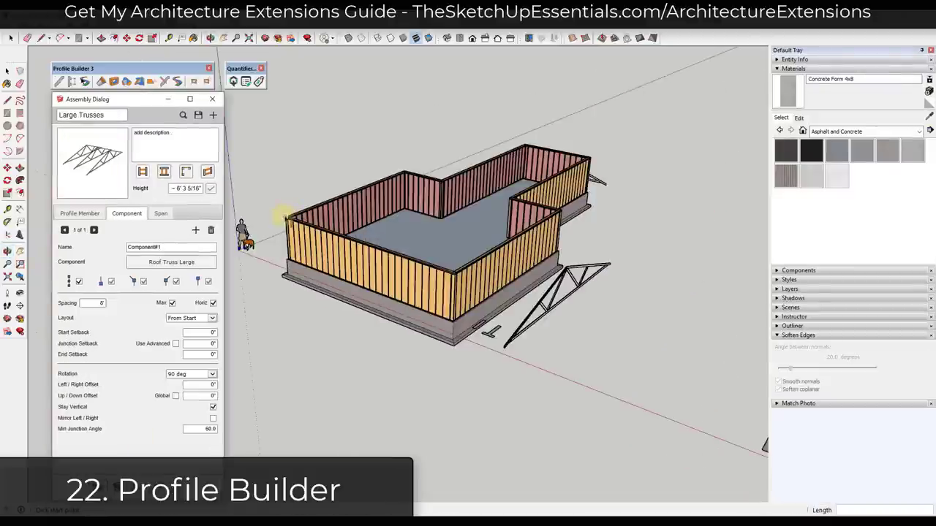
left_click(283, 216)
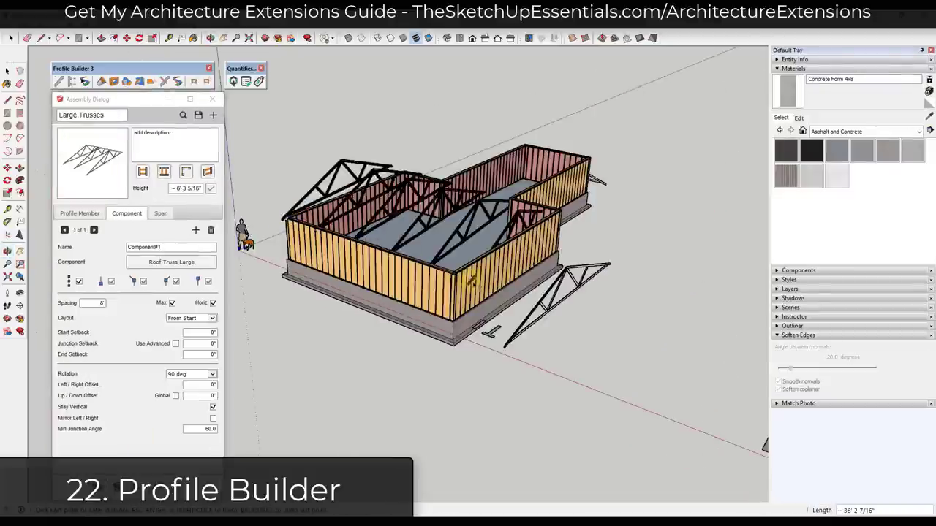
left_click(453, 276)
middle_click_drag(538, 248, 384, 223)
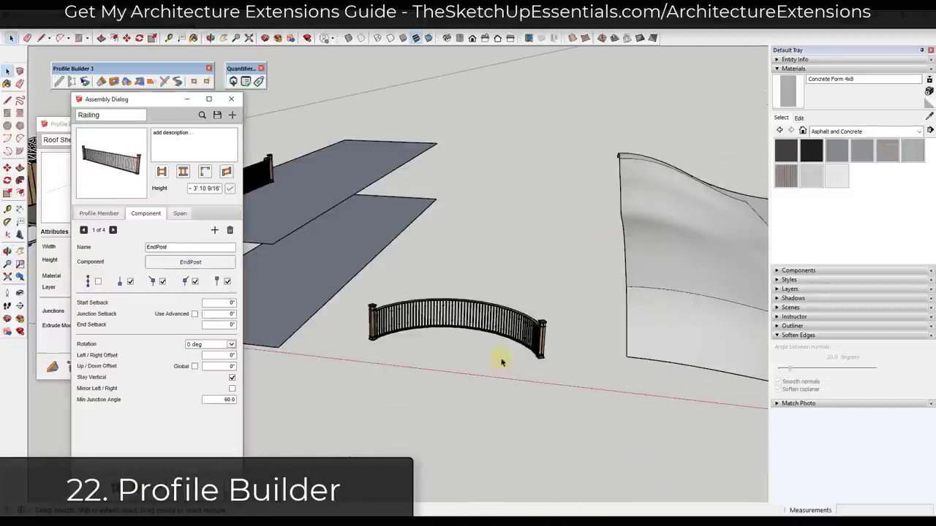
Step: Run the Simple_Assembly#2 fence around the terrain patch edges
scroll(503, 380, "up", 8)
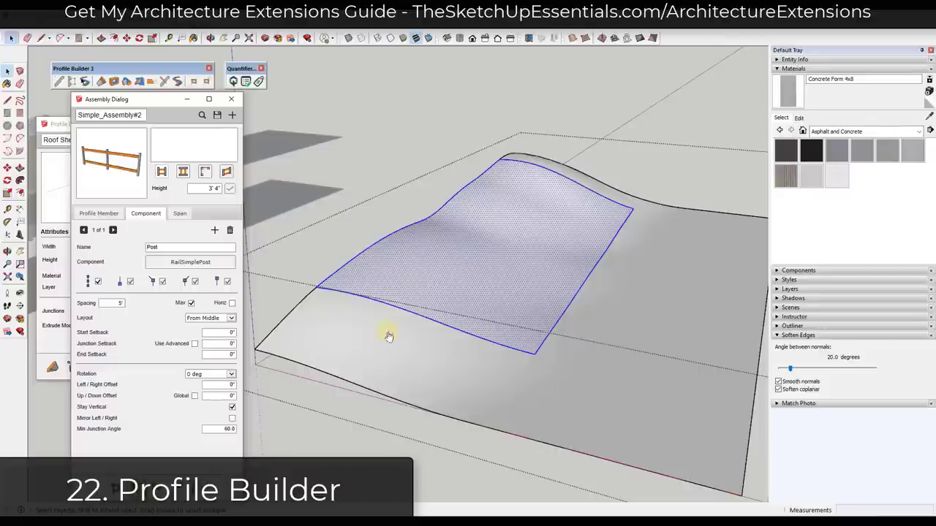
left_click(394, 337)
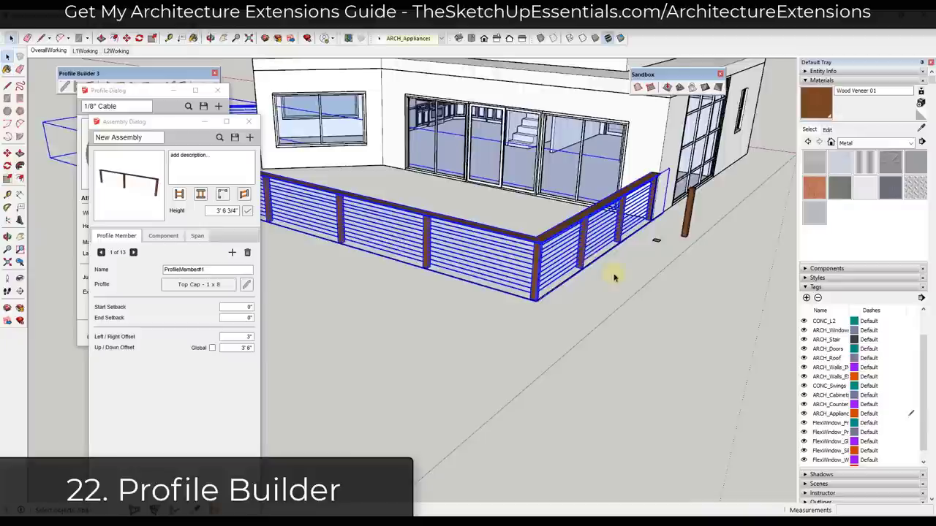
scroll(614, 276, "down", 5)
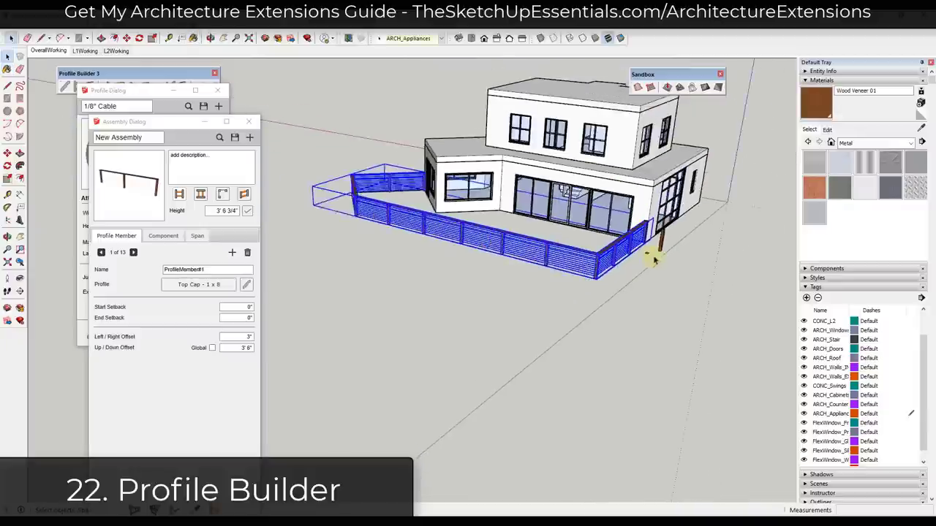
Step: Draw a five-point zigzag cable railing path on the ground in front of the house
left_click(302, 344)
left_click(392, 299)
left_click(467, 320)
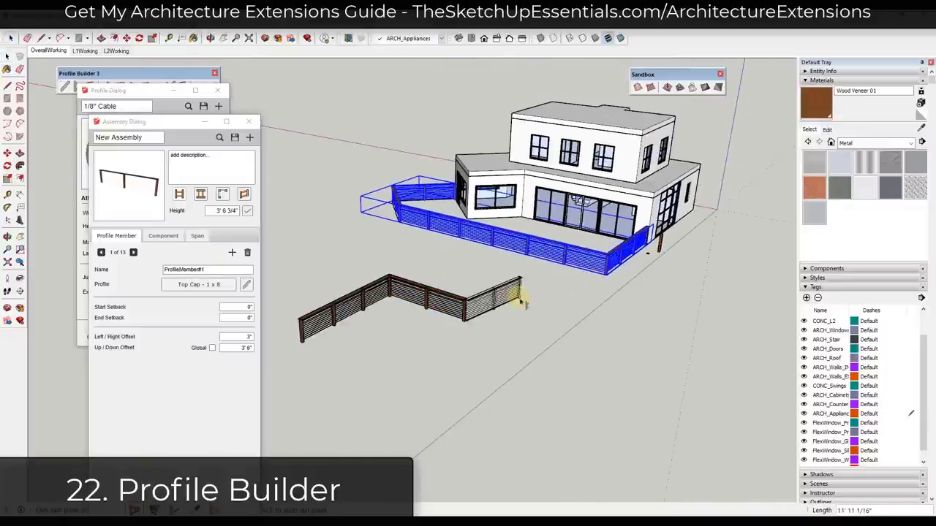
left_click(509, 273)
double_click(594, 325)
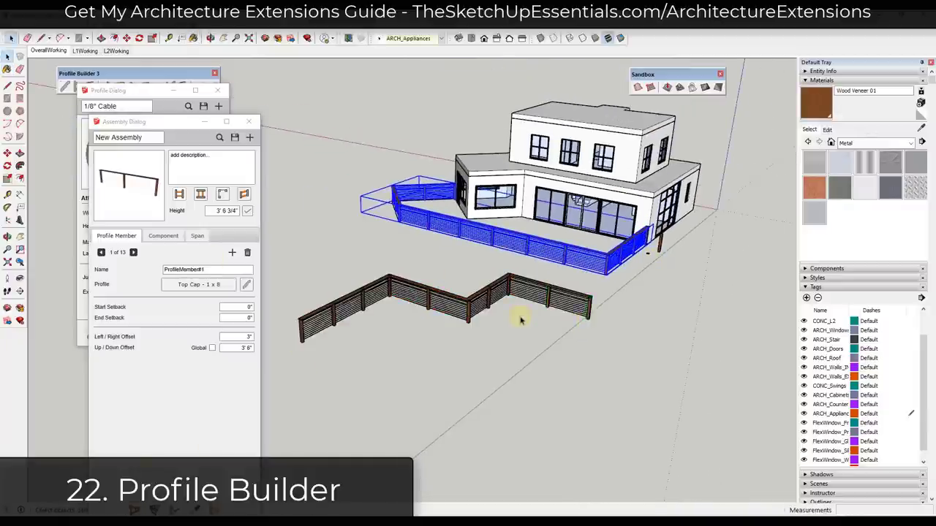
scroll(537, 278, "up", 6)
scroll(534, 238, "down", 5)
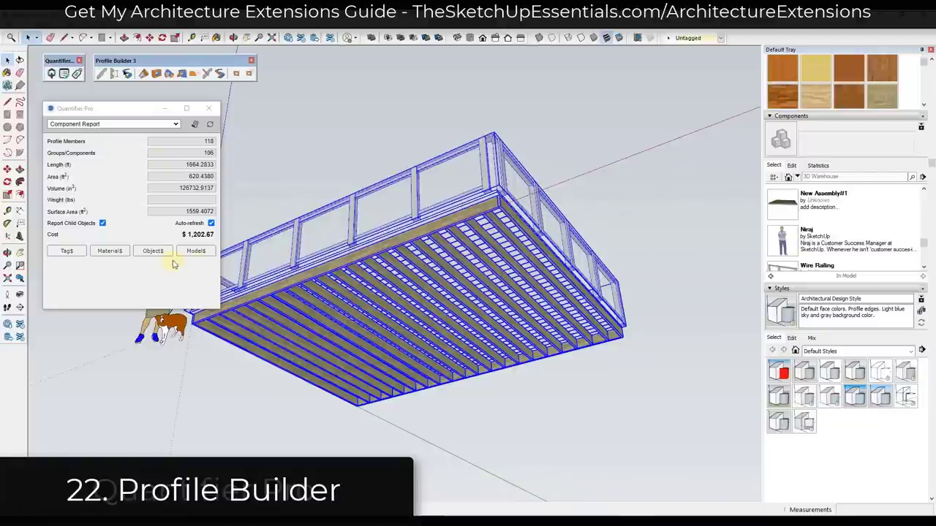
Step: Inspect deck member costs in Cost Inspector: 2x8 Interior Framing joist $63.30, Side Cap $0.00
left_click(77, 74)
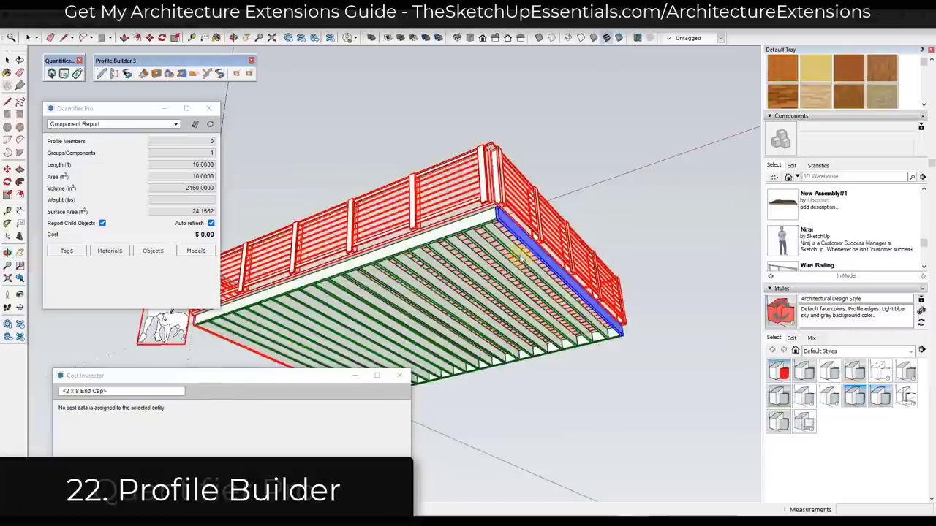
left_click(617, 333)
left_click(555, 299)
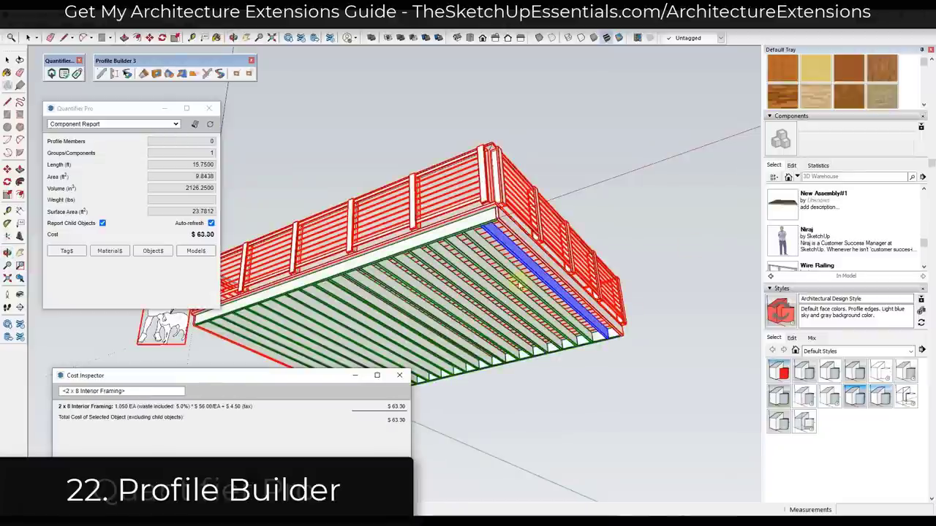
left_click(469, 220)
left_click(475, 224)
left_click(153, 250)
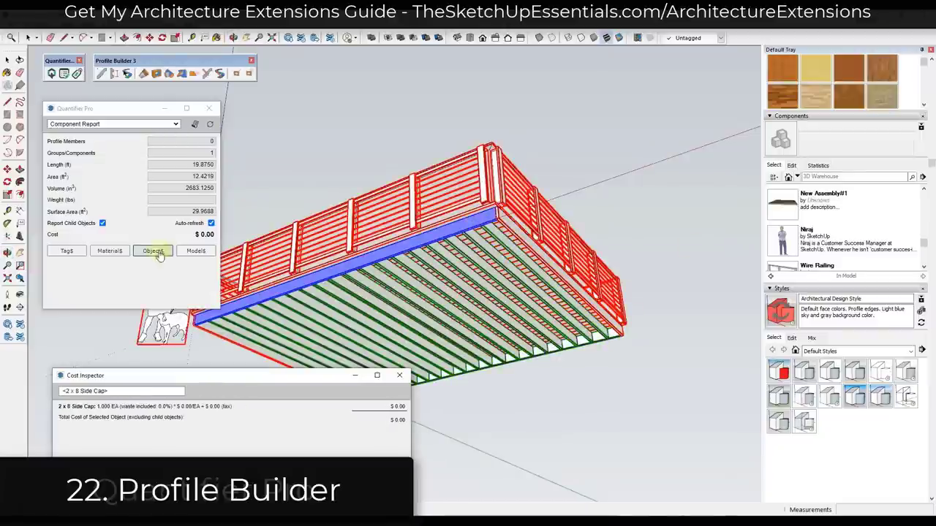
Step: Pick two curves as rails to stretch a mesh surface with Extrude Edges by Rails
middle_click_drag(382, 241, 329, 219)
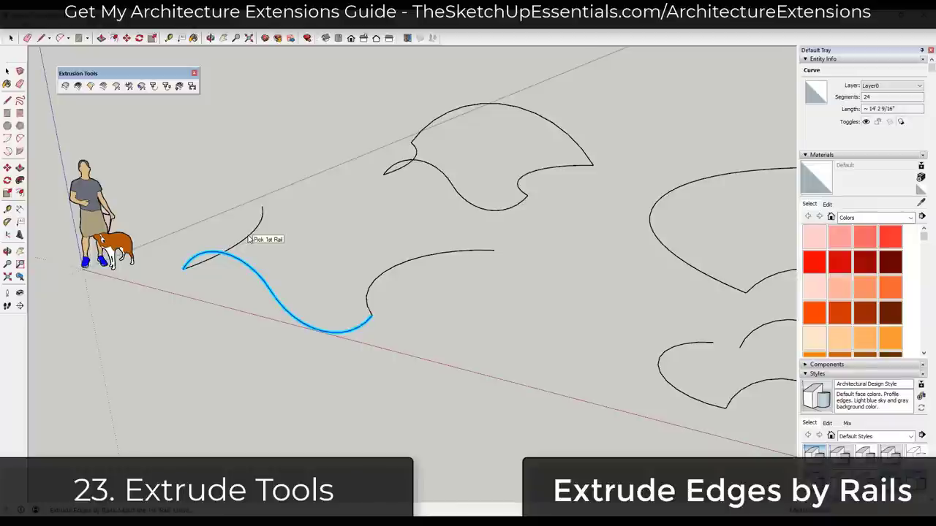
left_click(263, 219)
left_click(438, 256)
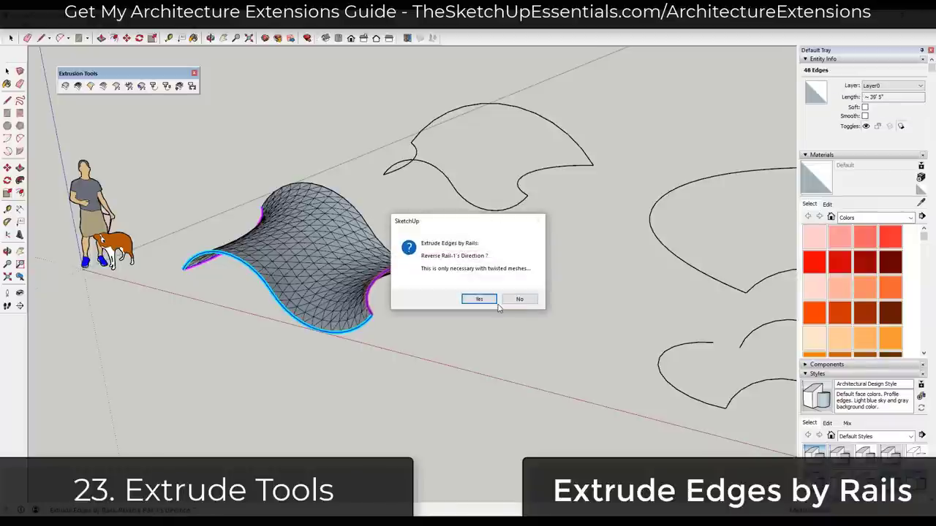
Step: Build a profiles-and-rails lattice dome with Glass panes, keeping the curves and erasing coplanar edges
left_click(519, 299)
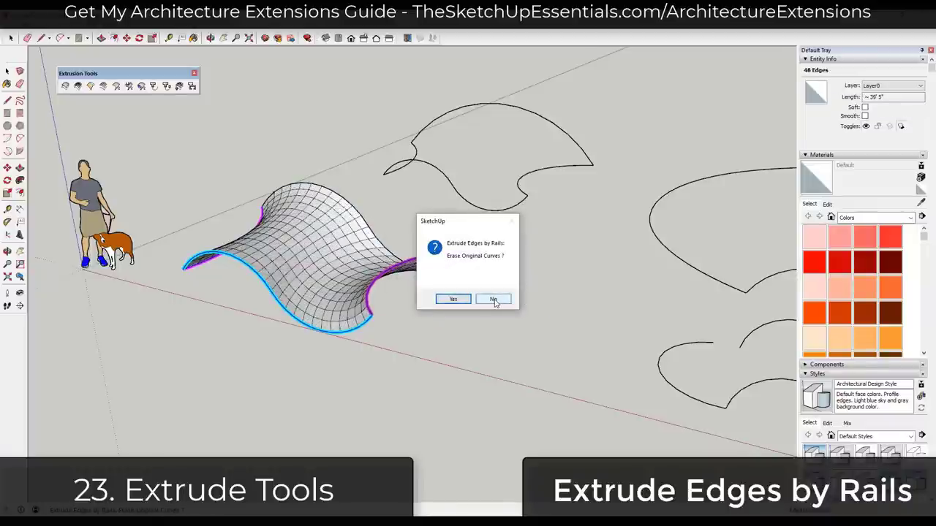
left_click(494, 299)
left_click(506, 263)
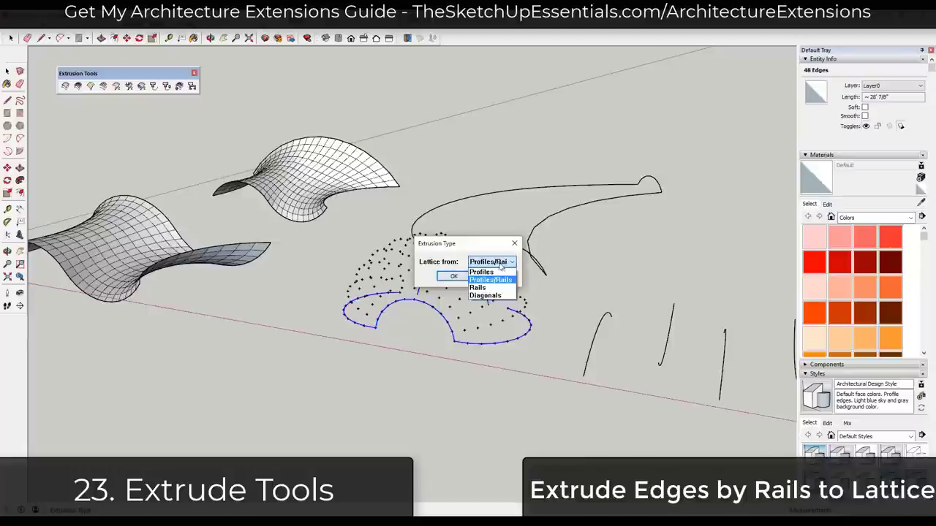
left_click(499, 266)
left_click(490, 261)
left_click(485, 295)
left_click(453, 276)
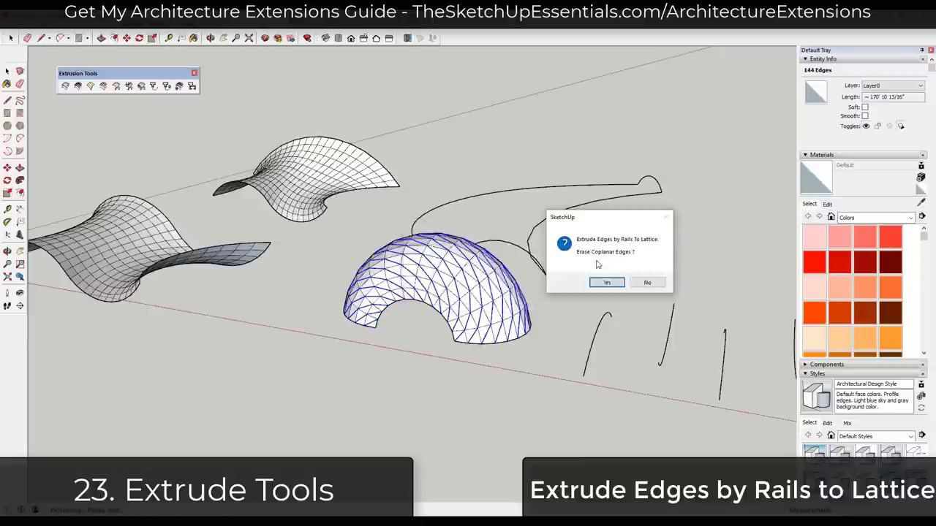
left_click(611, 293)
left_click(494, 300)
left_click(497, 331)
left_click(449, 315)
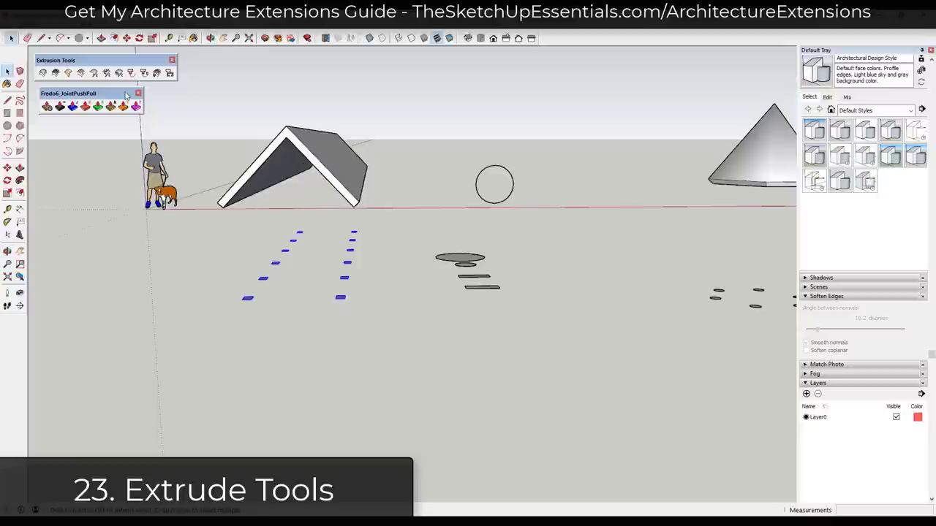
Step: Extrude the short blue edges by vector up to the gable roof as columns
left_click(107, 74)
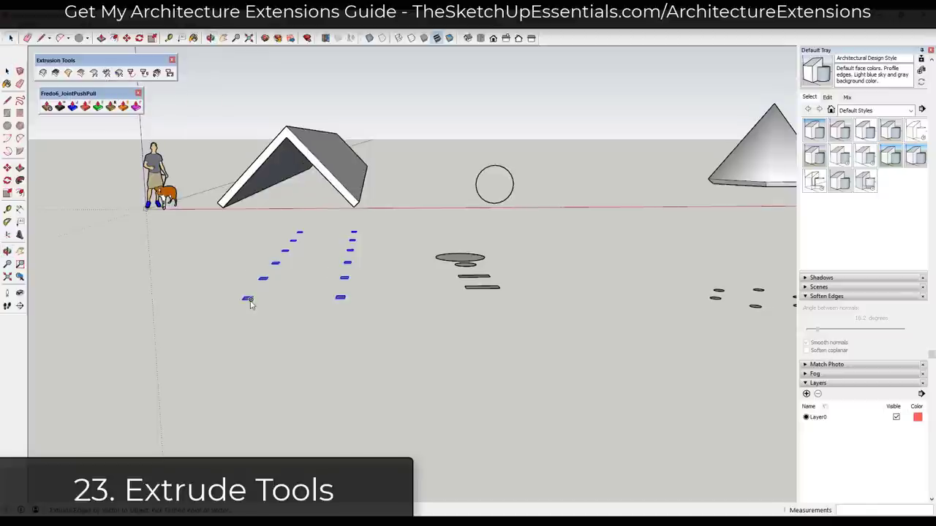
left_click(249, 303)
left_click(239, 121)
left_click(541, 288)
scroll(309, 286, "up", 5)
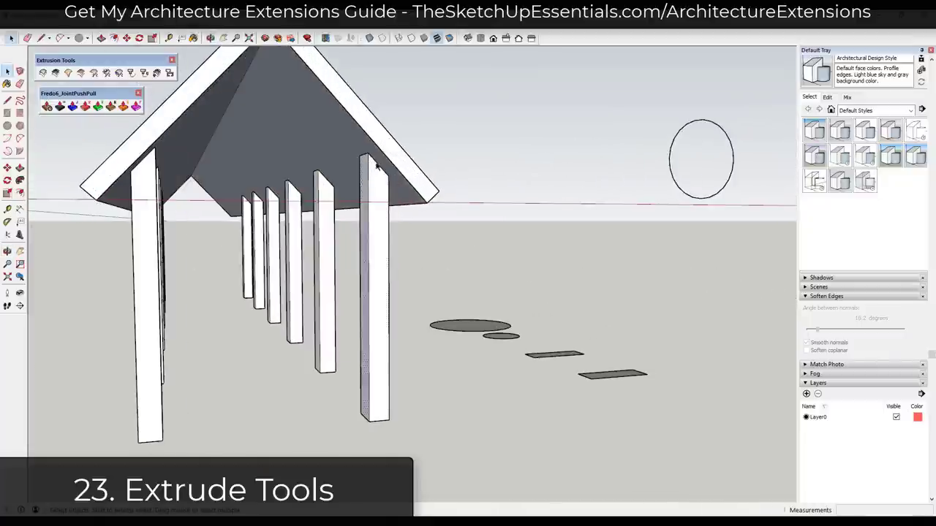
scroll(365, 220, "down", 5)
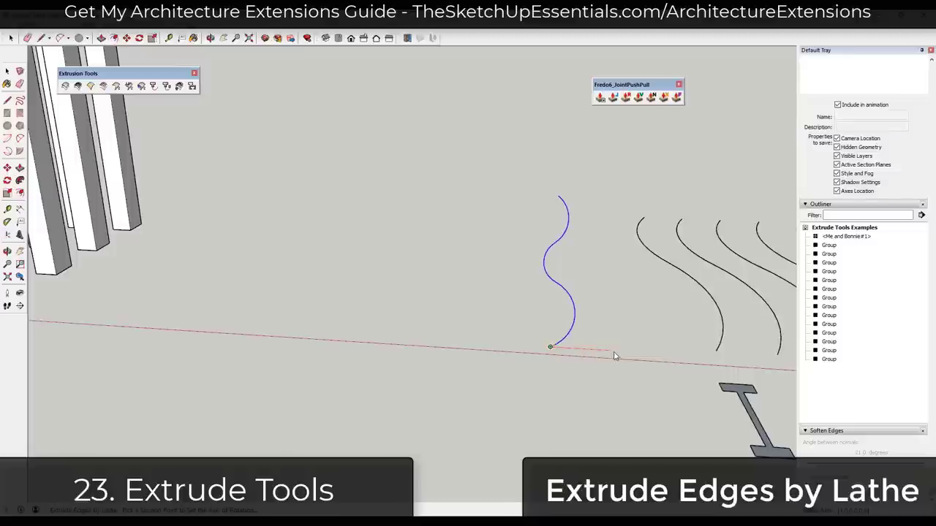
Step: Pick the second lathe axis point on the red axis to revolve the wavy curve
left_click(616, 356)
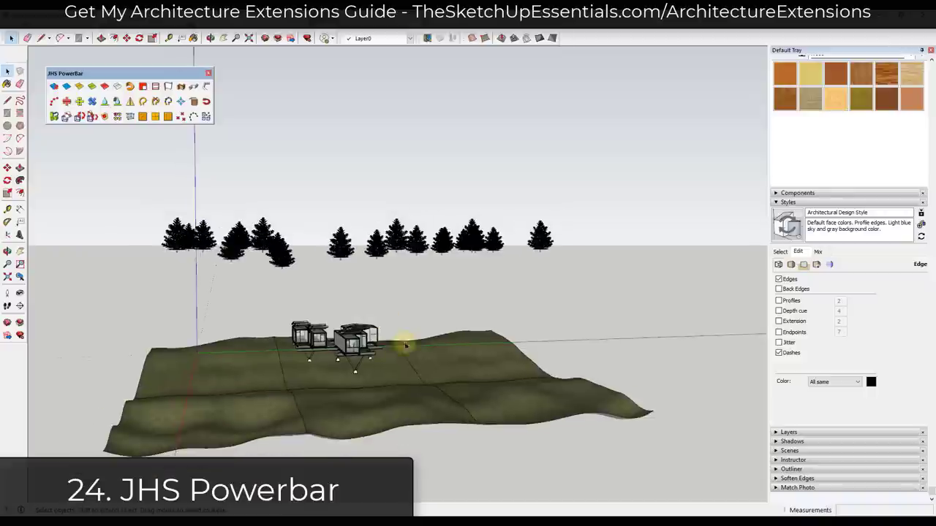
Step: Select all the trees and drop them onto the terrain with JHS Powerbar's Drop at Intersection
left_click_drag(403, 344, 528, 208)
key("space")
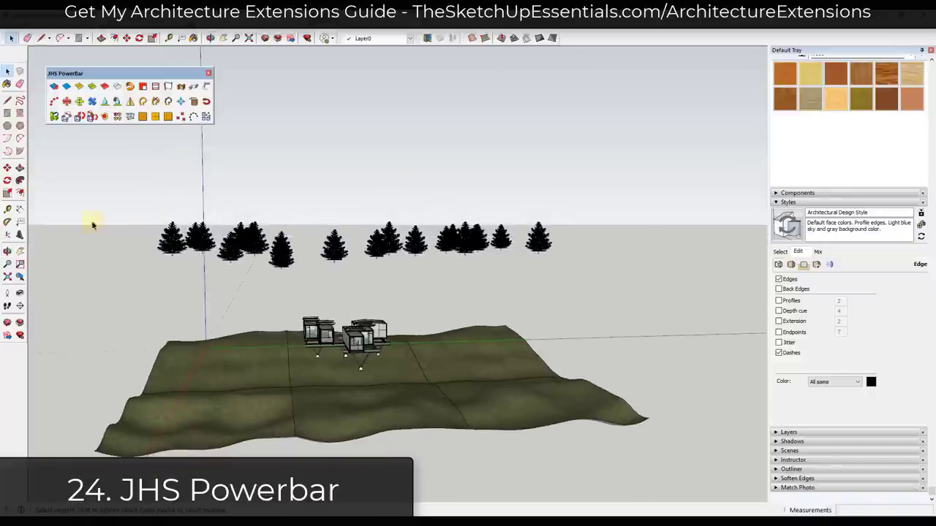
left_click_drag(131, 198, 564, 284)
middle_click_drag(564, 283, 468, 183)
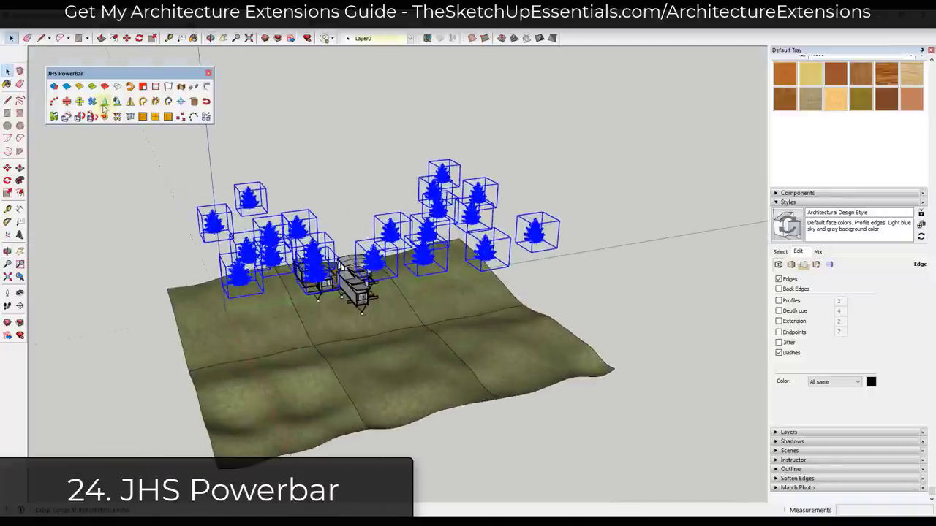
left_click(105, 105)
Step: Draw a sphere and make it a component named 'Sphere'
middle_click_drag(430, 352, 467, 321)
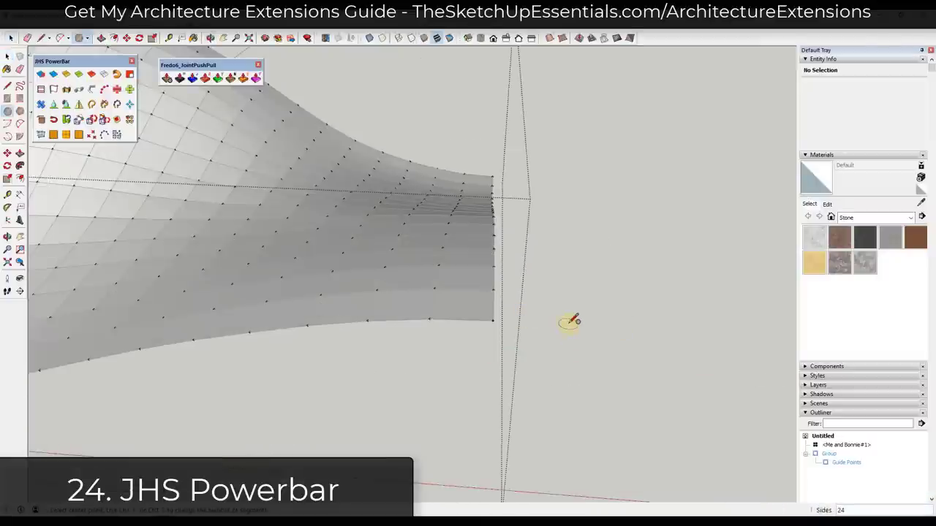
left_click(570, 325)
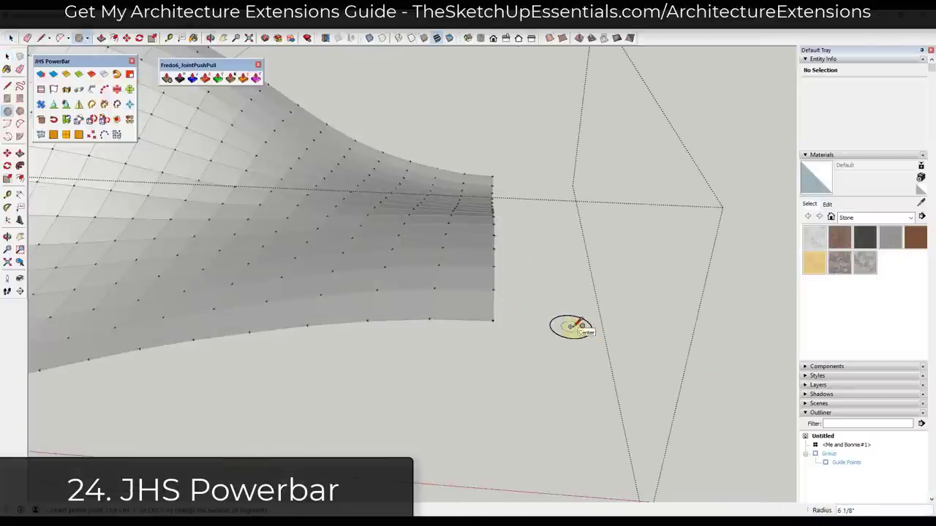
middle_click_drag(570, 325, 503, 314)
key("space")
left_click(565, 329)
right_click(565, 330)
left_click(622, 140)
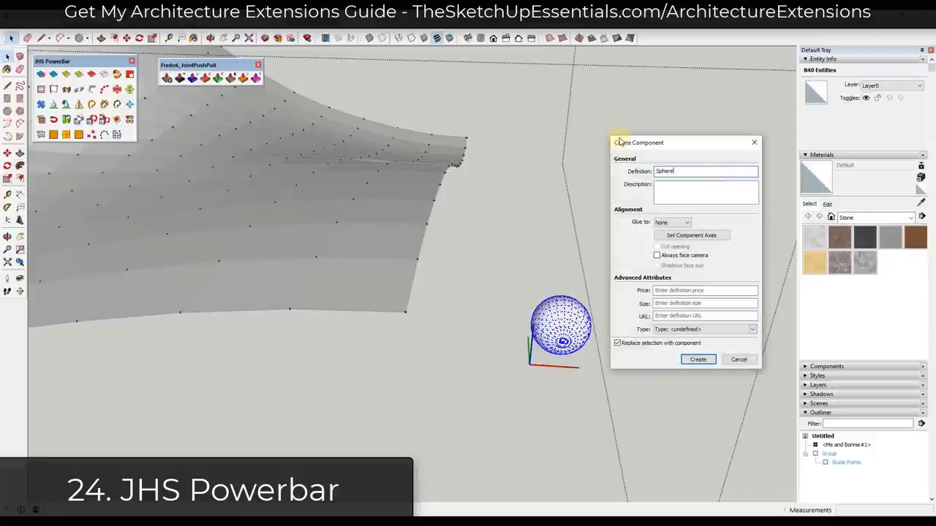
key("Return")
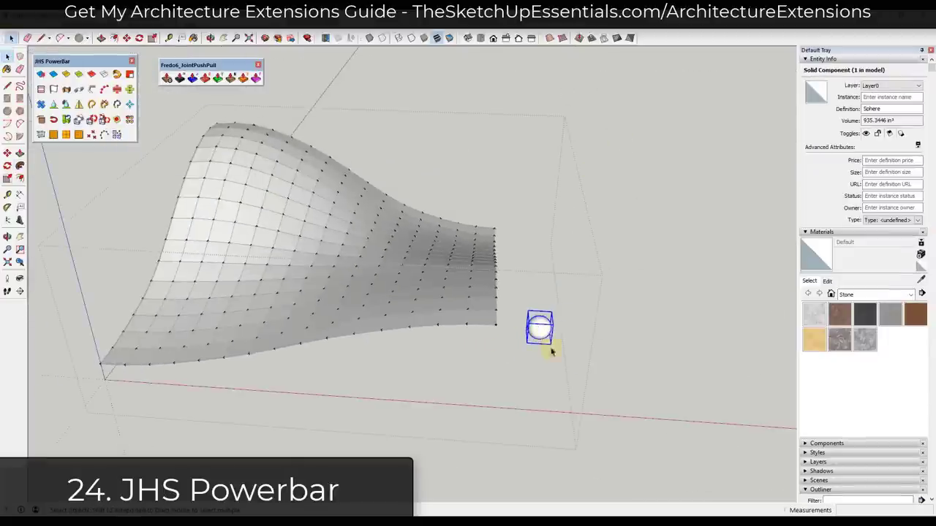
Step: Copy the Sphere component onto every guide point on the curved surface with Powerbar
middle_click_drag(538, 327, 480, 295)
left_click(225, 161)
scroll(472, 305, "up", 3)
middle_click_drag(413, 364, 404, 383)
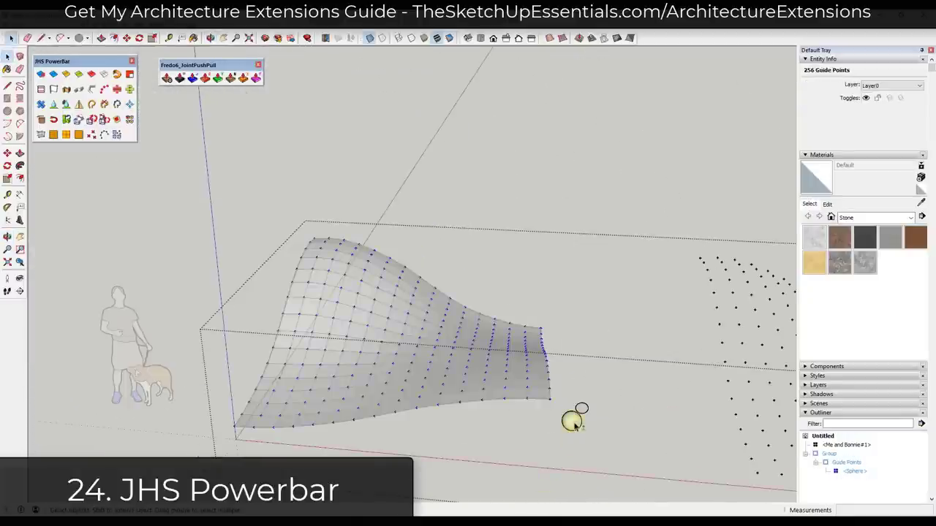
left_click(570, 414)
scroll(472, 419, "up", 4)
Step: Try flattening the spheres with Scale, then cancel the change
left_click(515, 455)
key("s")
left_click_drag(533, 457, 522, 449)
key("Escape")
scroll(527, 431, "up", 3)
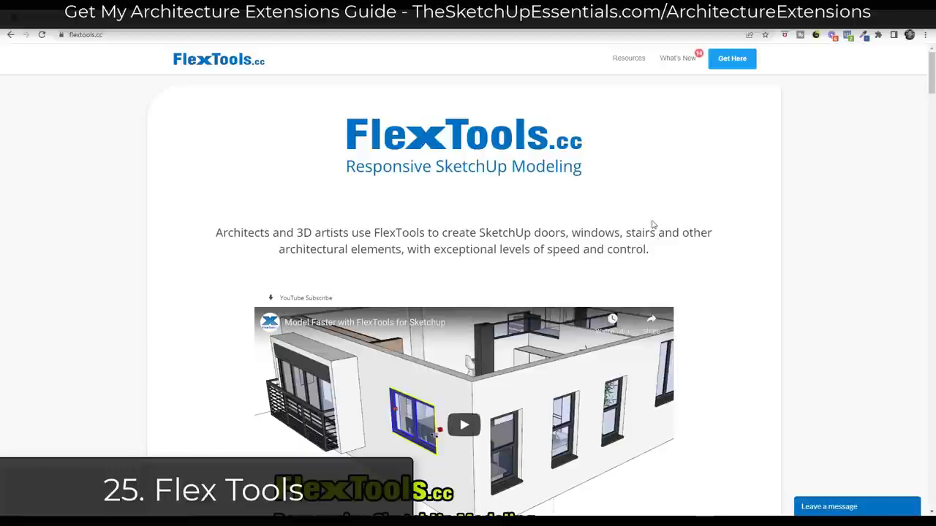
scroll(655, 223, "down", 10)
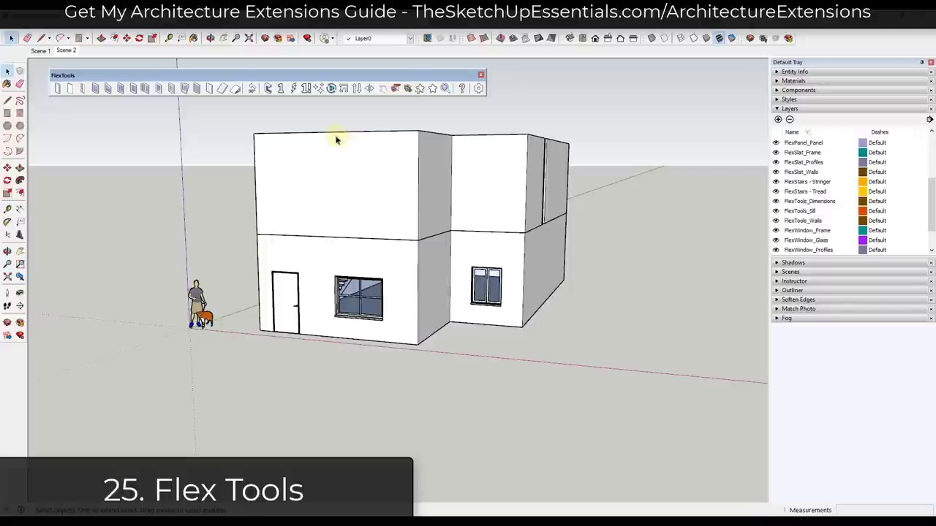
Step: Place a FlexWindow on the upper front wall and stretch it to double height
left_click(159, 88)
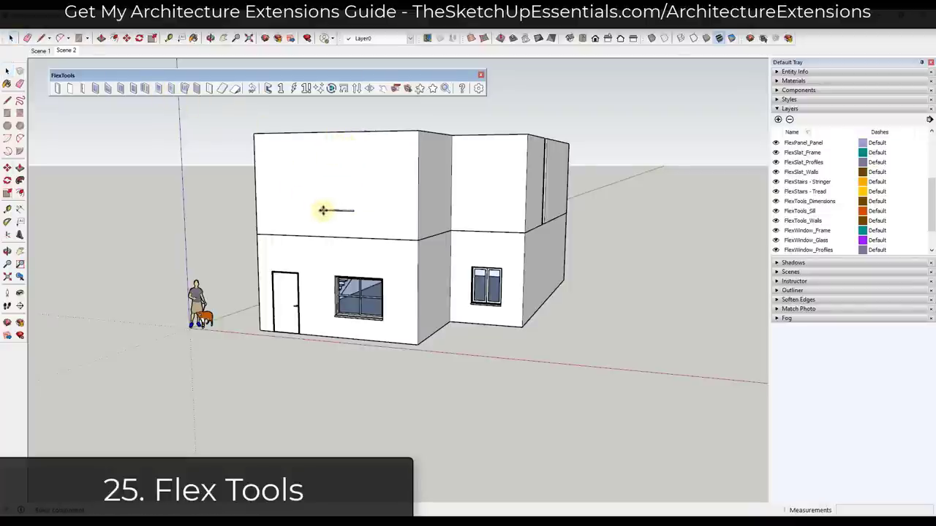
left_click(333, 175)
scroll(345, 186, "up", 5)
left_click_drag(339, 182, 338, 108)
scroll(366, 212, "down", 6)
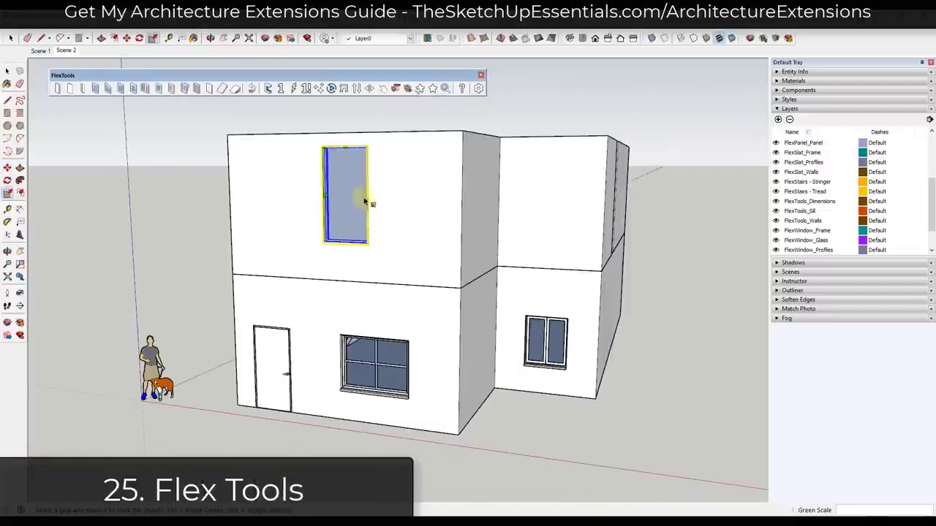
scroll(369, 198, "up", 3)
Step: Give the stair window 3 vertical and 3 horizontal divisions
middle_click_drag(378, 182, 370, 261)
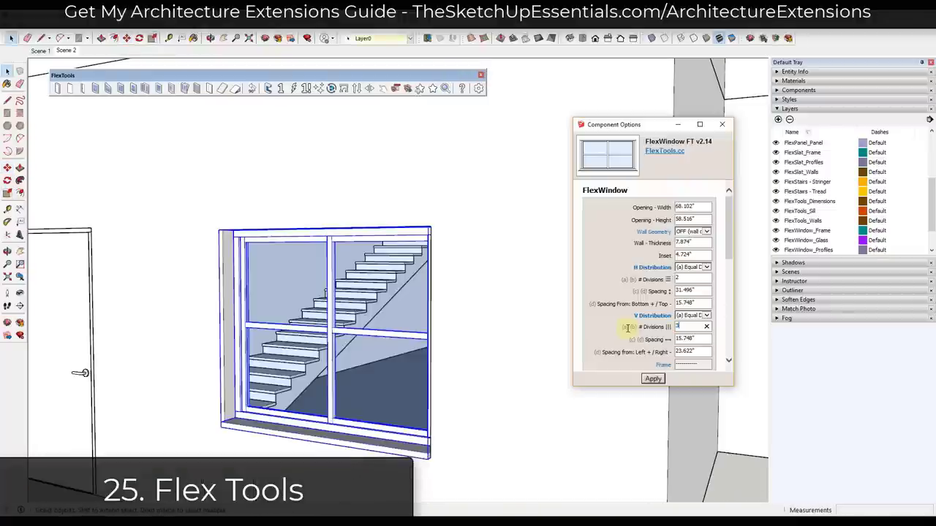
left_click(651, 380)
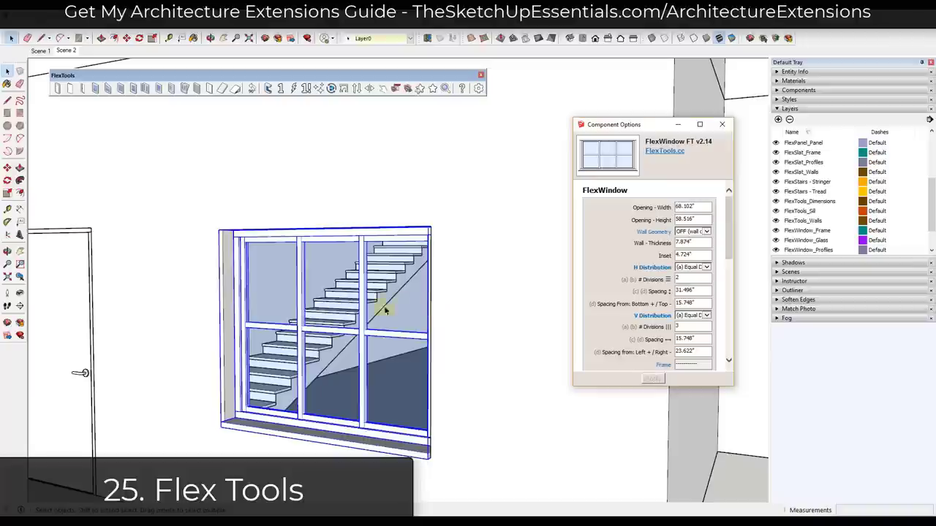
type("3")
left_click(650, 380)
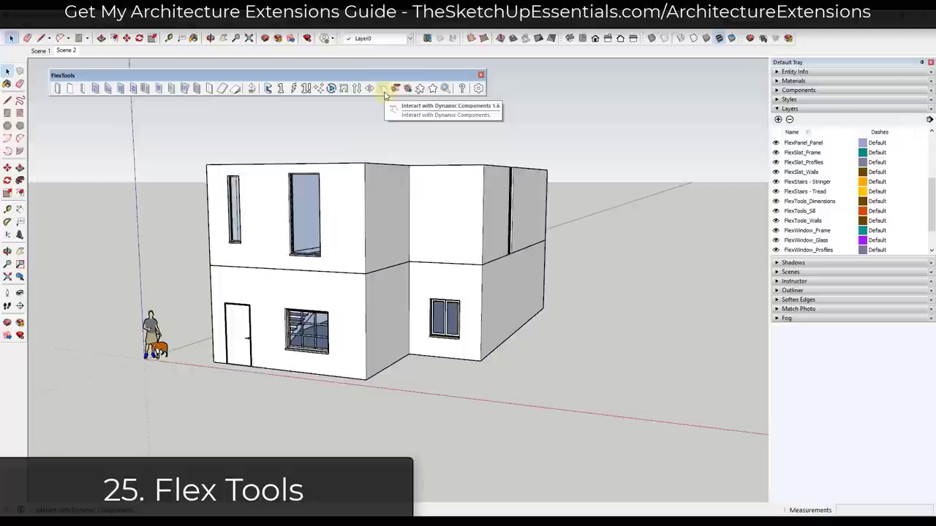
Step: Test the front door and side window sashes with Interact, then highlight 'dynamic flex components'
left_click(381, 87)
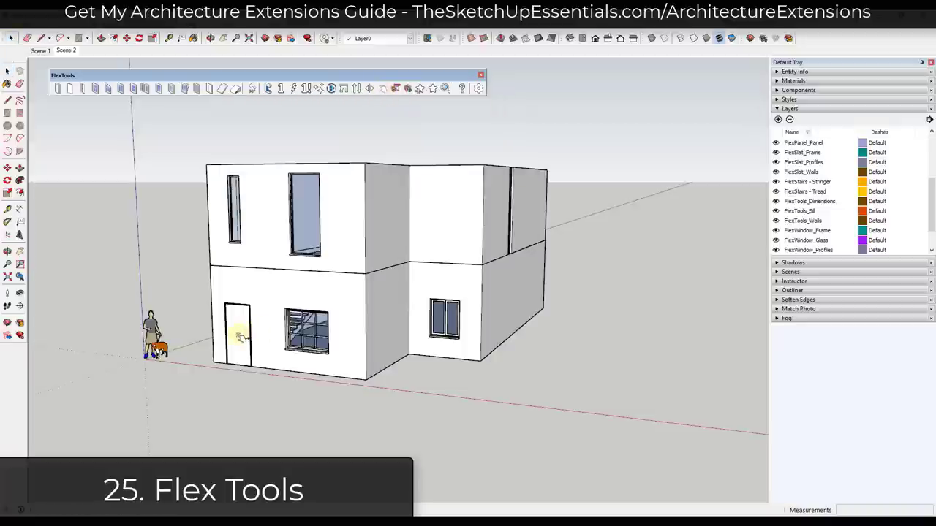
left_click(240, 336)
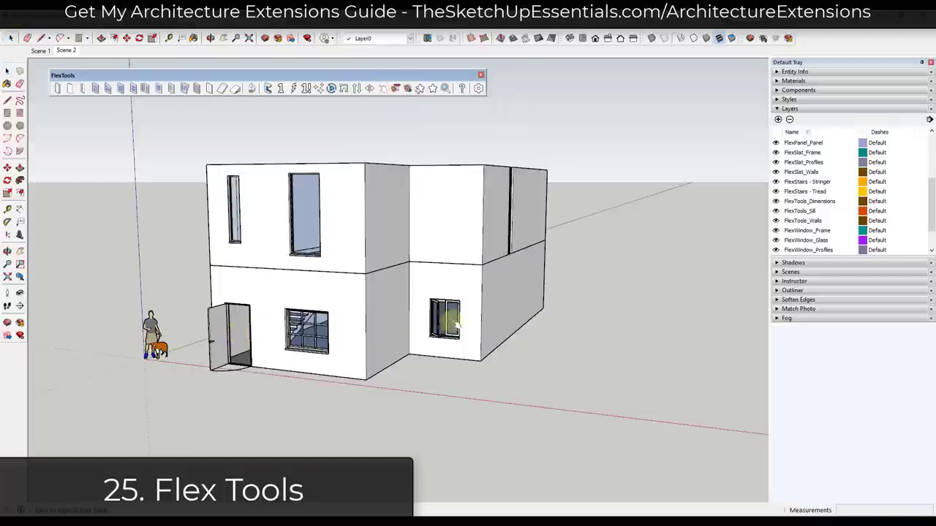
scroll(447, 327, "up", 5)
left_click(452, 321)
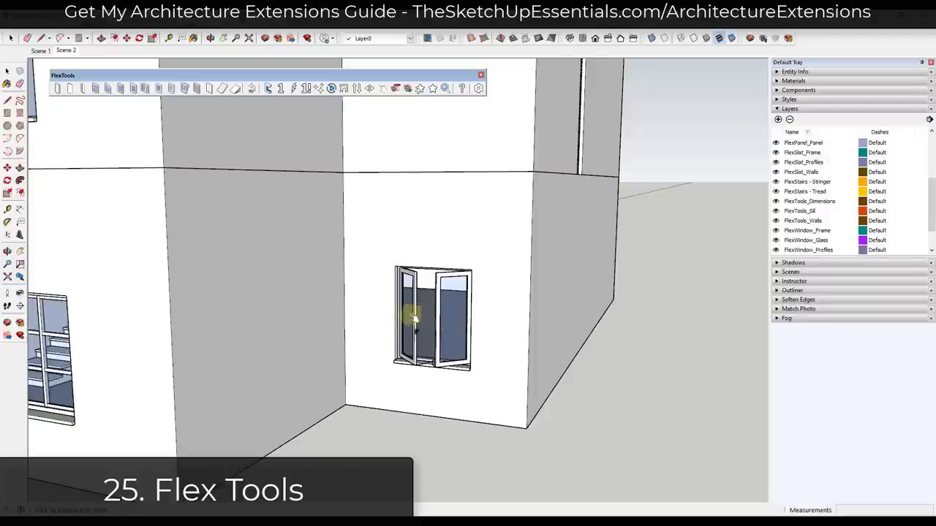
left_click(428, 314)
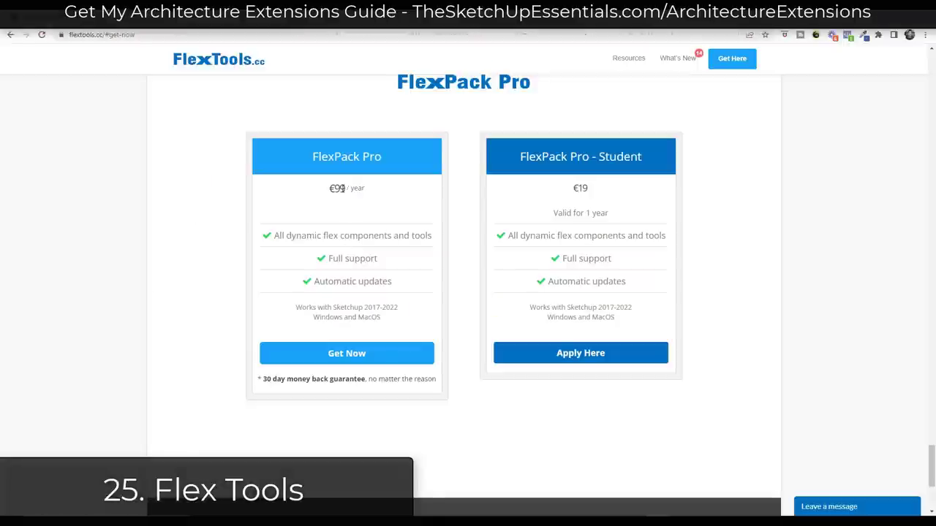
left_click_drag(285, 235, 391, 235)
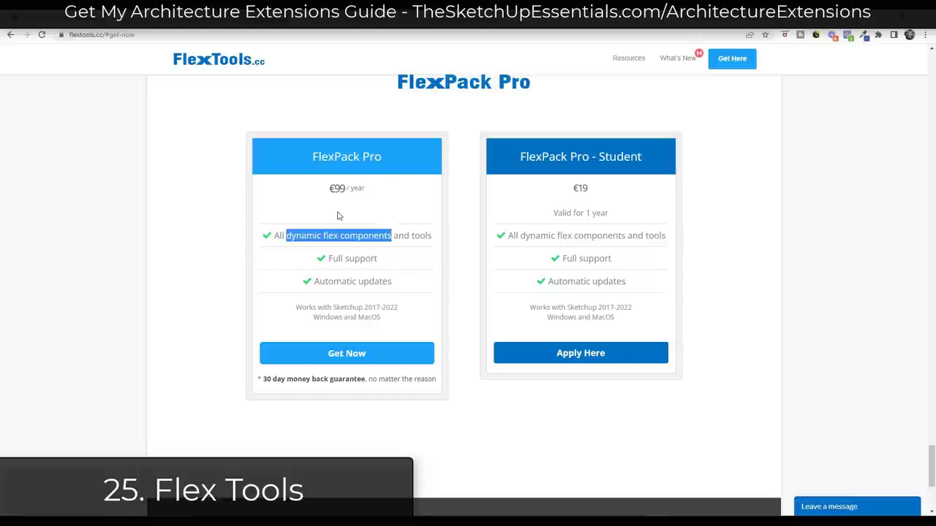